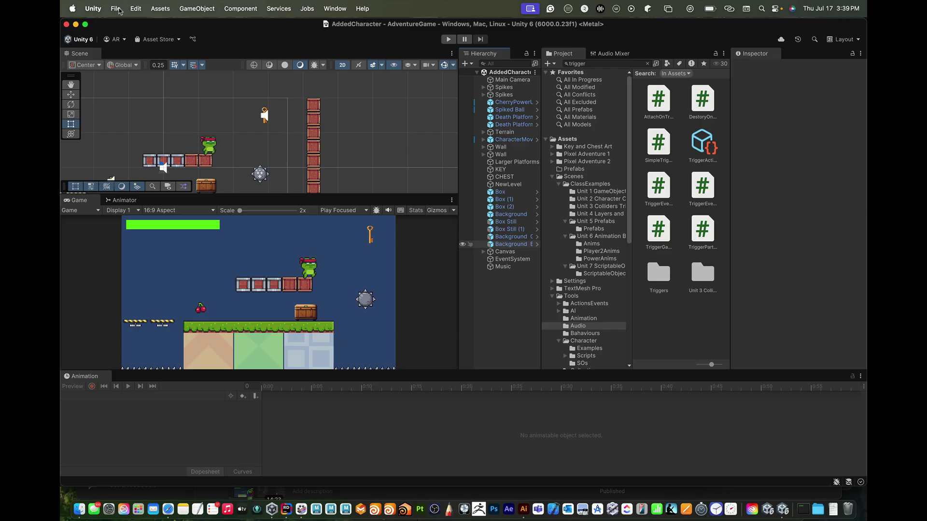
Start saving the scene as a copy named Level1, choosing the Scenes/ClassExamples folder as its location.
{"action": "left_click", "coordinate": [117, 9]}
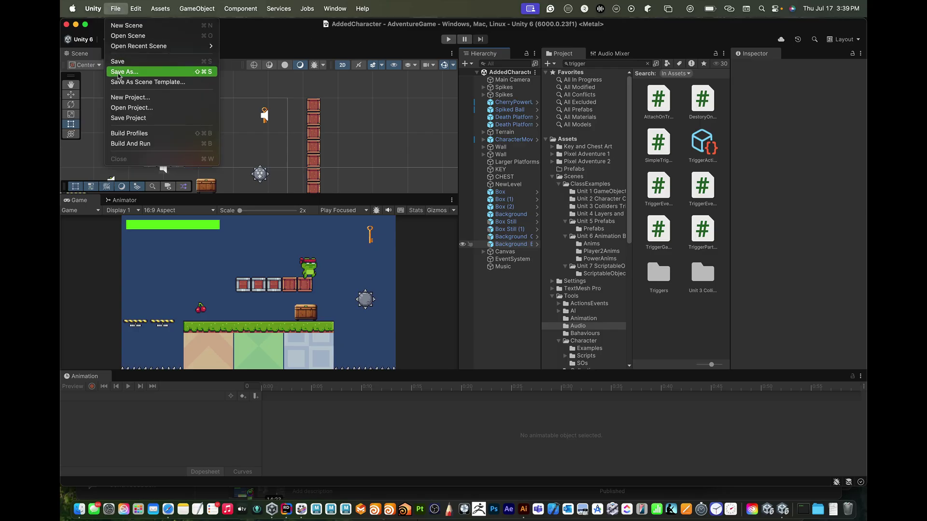
{"action": "left_click", "coordinate": [118, 73]}
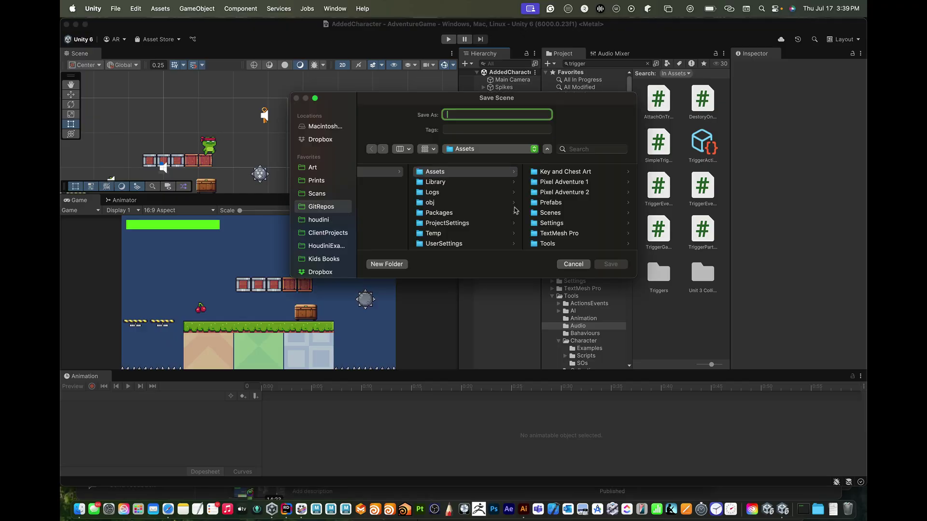
{"action": "type", "text": "Level"}
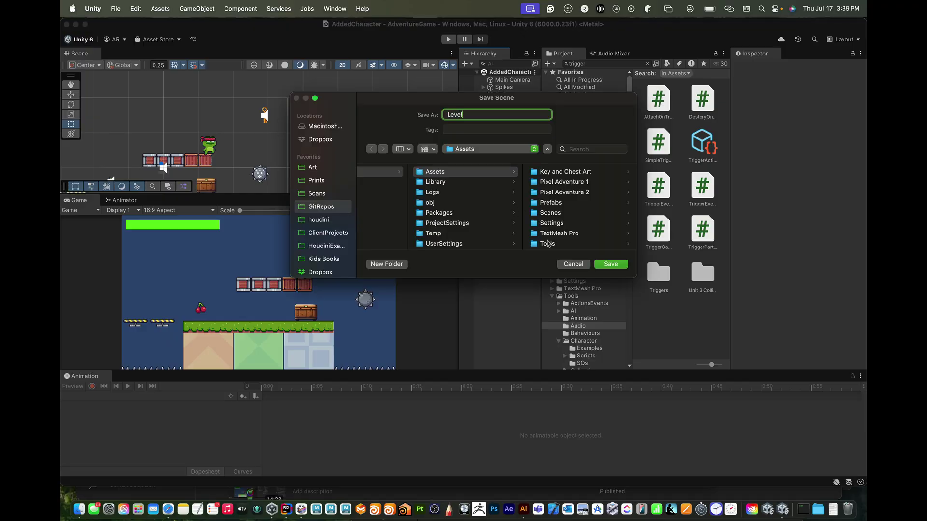
{"action": "type", "text": "1"}
{"action": "scroll", "coordinate": [560, 217], "scroll_direction": "down", "scroll_amount": 5}
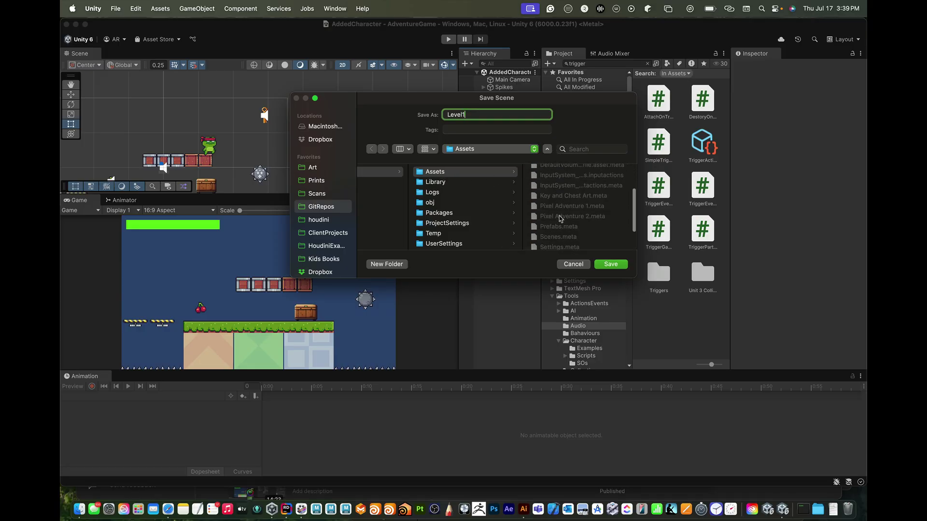
{"action": "scroll", "coordinate": [560, 218], "scroll_direction": "up", "scroll_amount": 5}
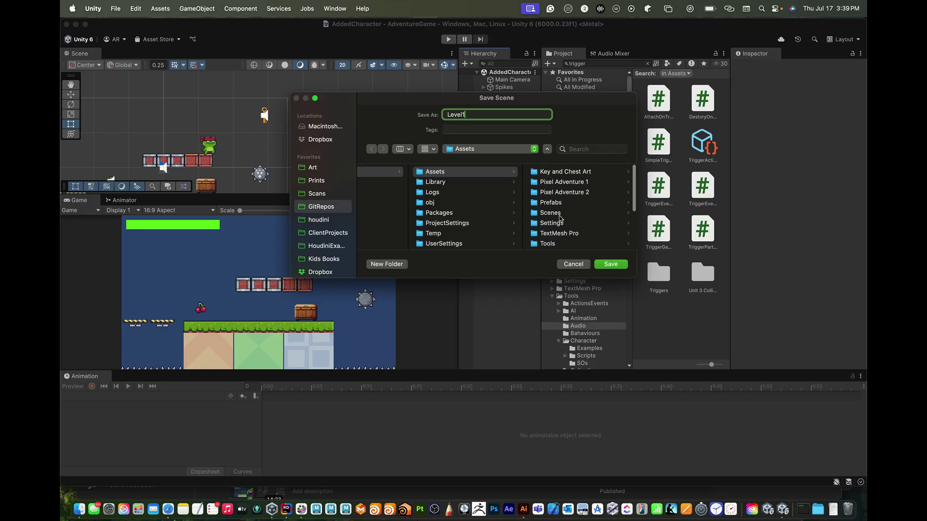
{"action": "left_click", "coordinate": [552, 213]}
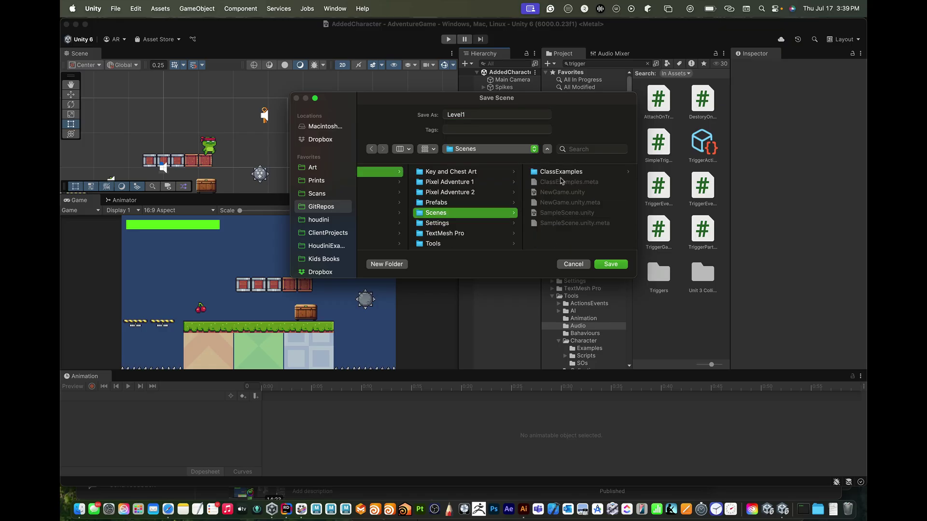
{"action": "left_click", "coordinate": [560, 172]}
{"action": "scroll", "coordinate": [563, 219], "scroll_direction": "down", "scroll_amount": 5}
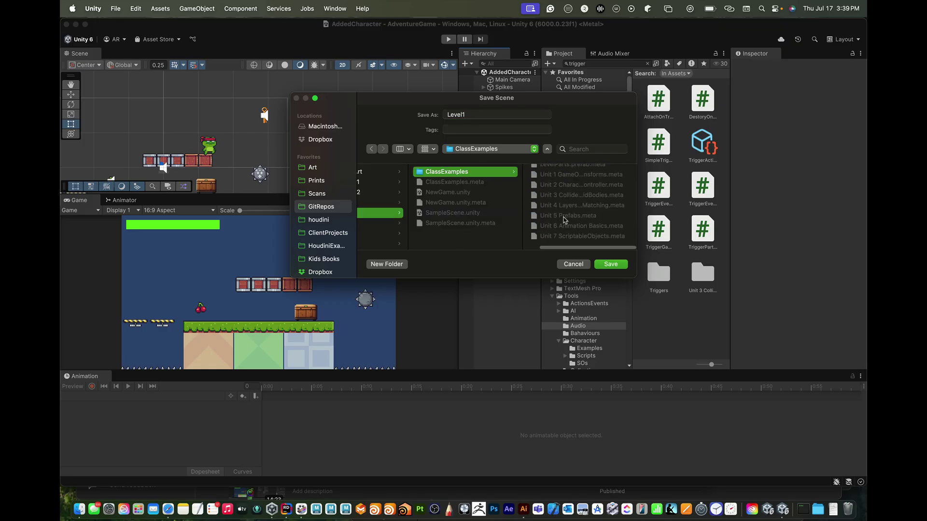
{"action": "scroll", "coordinate": [563, 220], "scroll_direction": "up", "scroll_amount": 5}
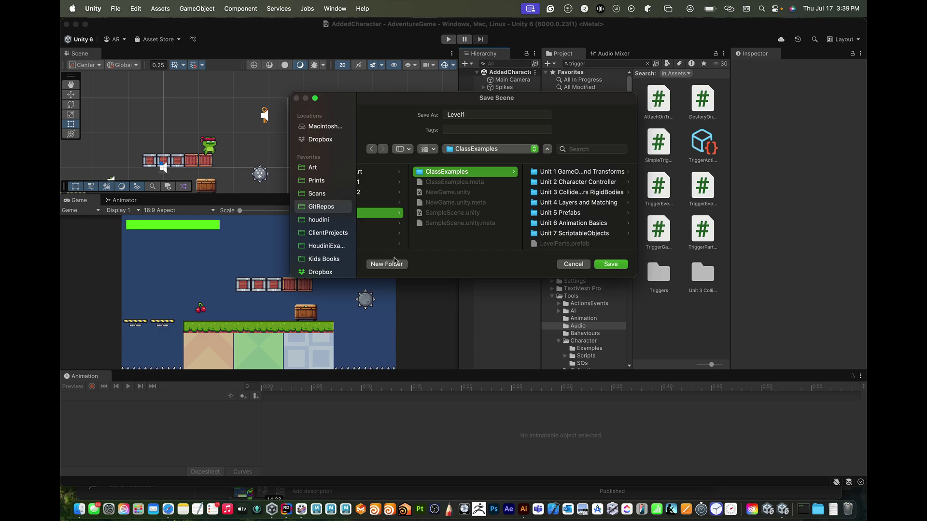
Create a folder named UI inside ClassExamples and save the Level1 scene in it.
{"action": "left_click", "coordinate": [386, 264]}
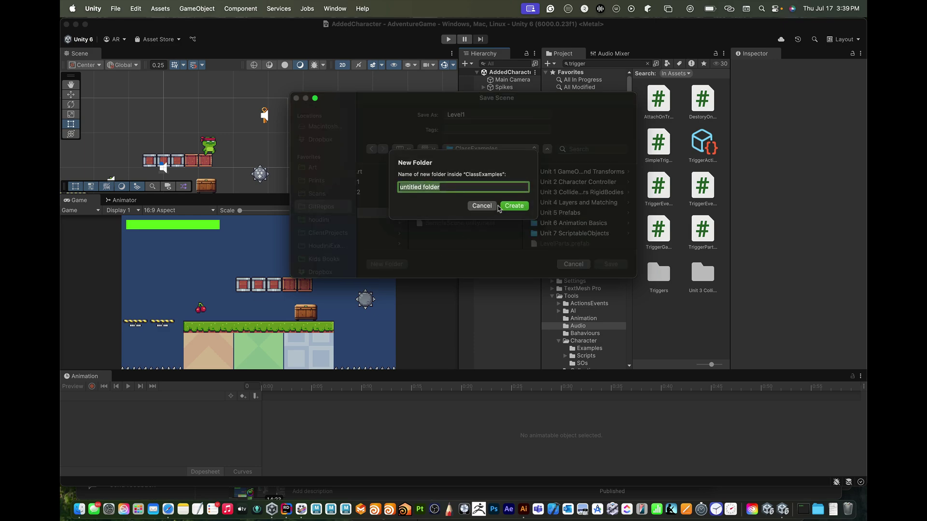
{"action": "key", "text": "shift"}
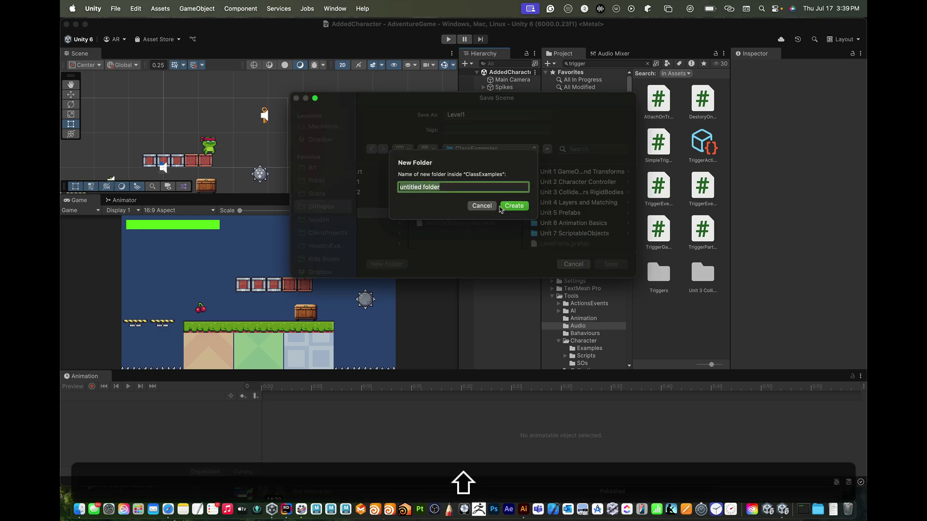
{"action": "type", "text": "UI"}
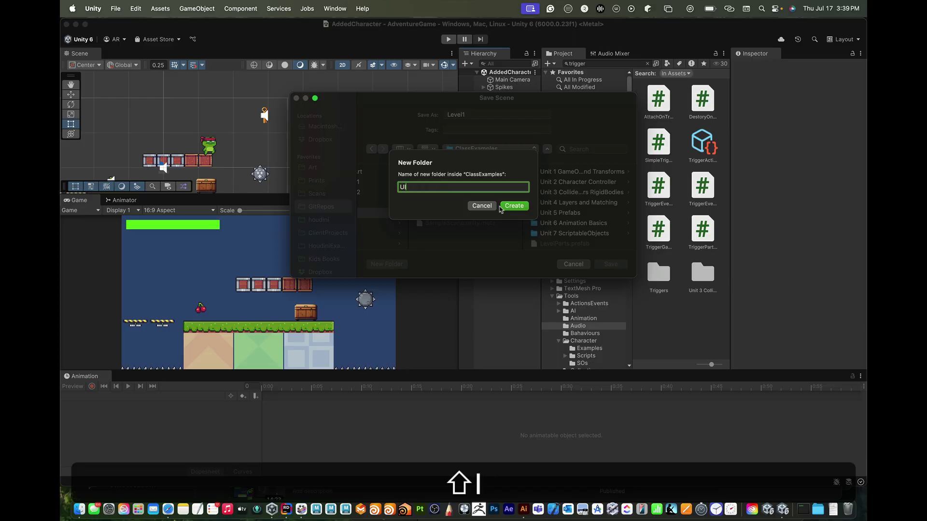
{"action": "left_click", "coordinate": [515, 206]}
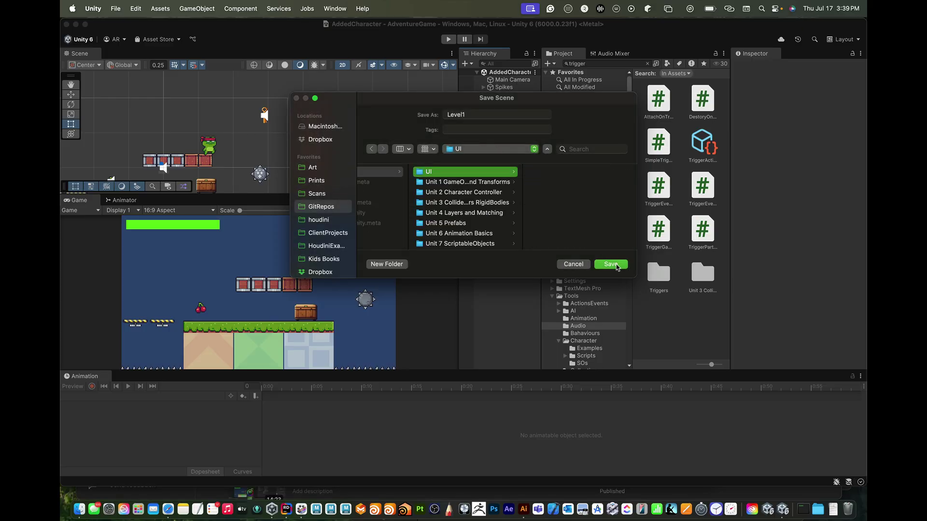
{"action": "left_click", "coordinate": [615, 265]}
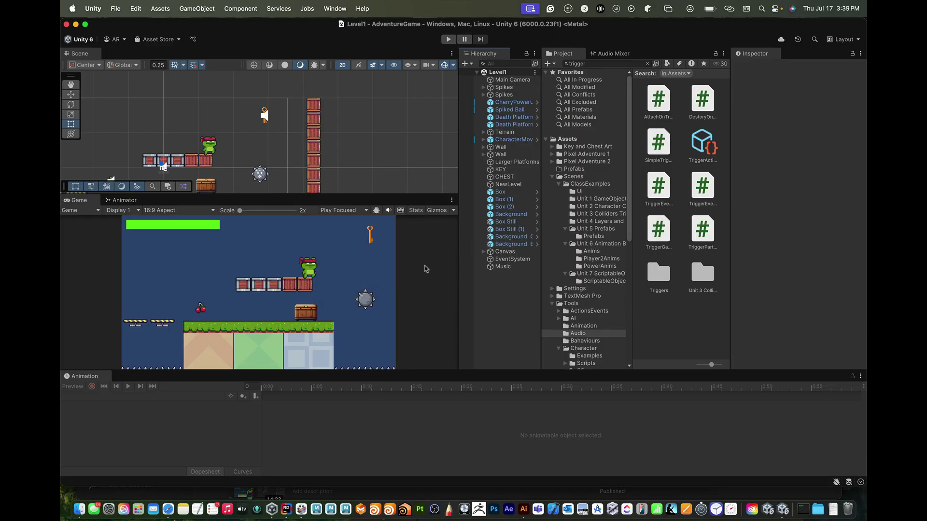
Create a new scene from the Basic 2D (Built-in) template.
{"action": "left_click", "coordinate": [116, 9]}
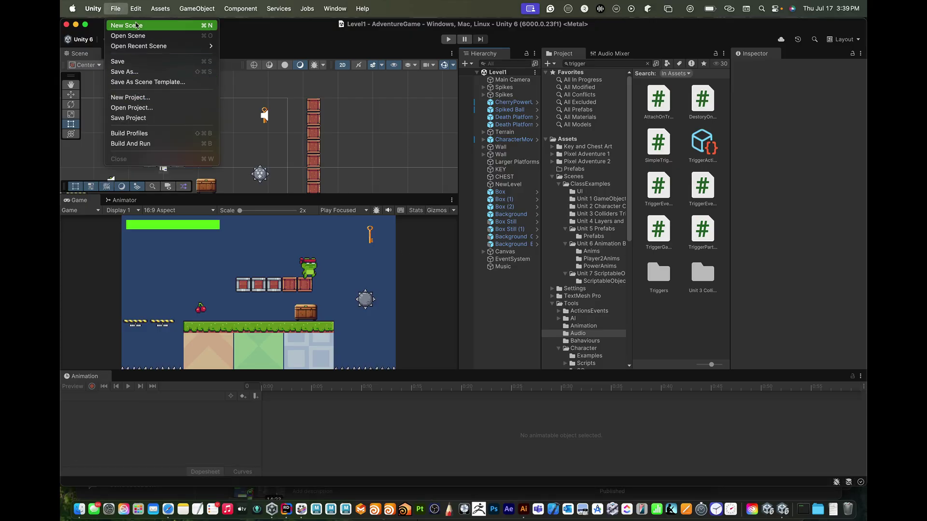
{"action": "left_click", "coordinate": [127, 25]}
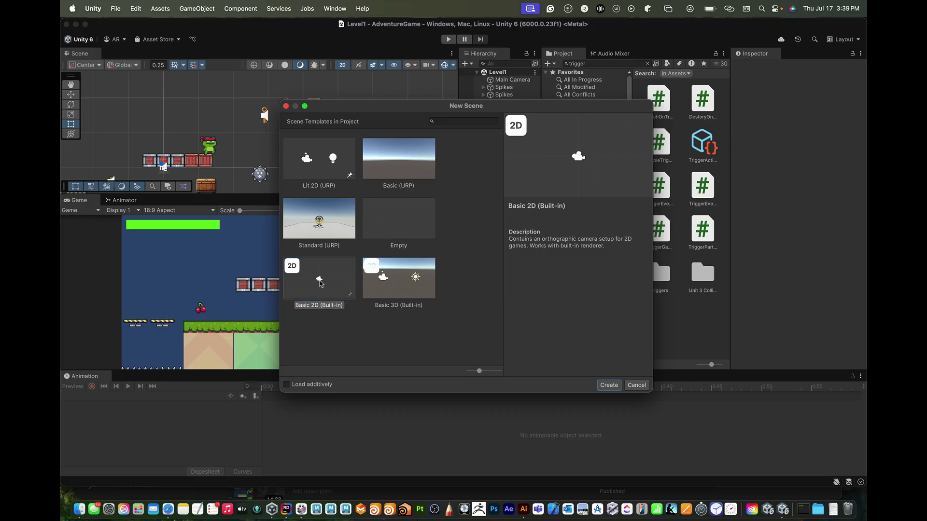
{"action": "double_click", "coordinate": [319, 283]}
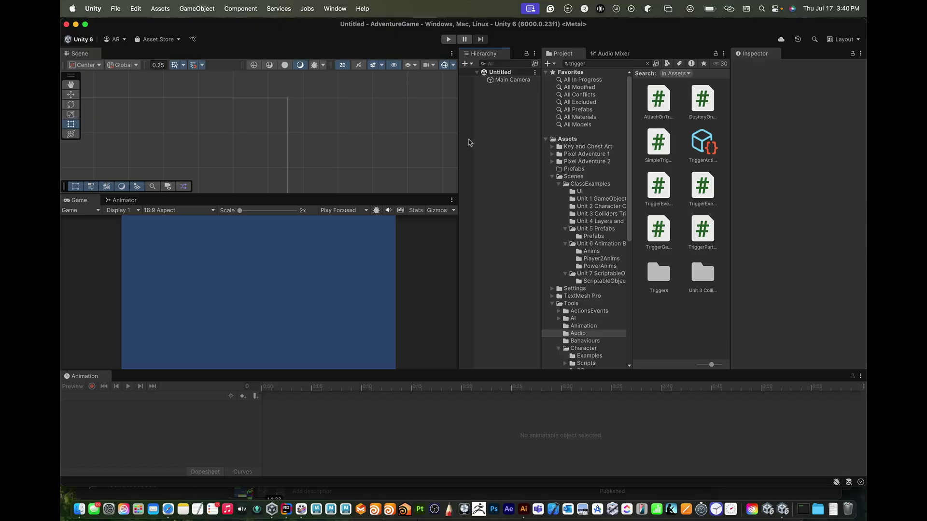
Save the new scene as Start in the Scenes/ClassExamples/UI folder.
{"action": "key", "text": "shift"}
{"action": "left_click", "coordinate": [118, 9]}
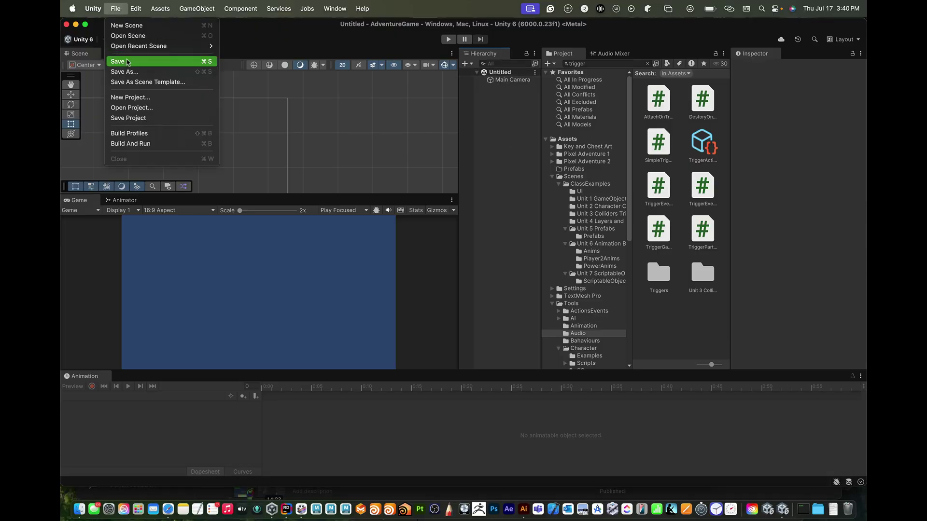
{"action": "left_click", "coordinate": [128, 62]}
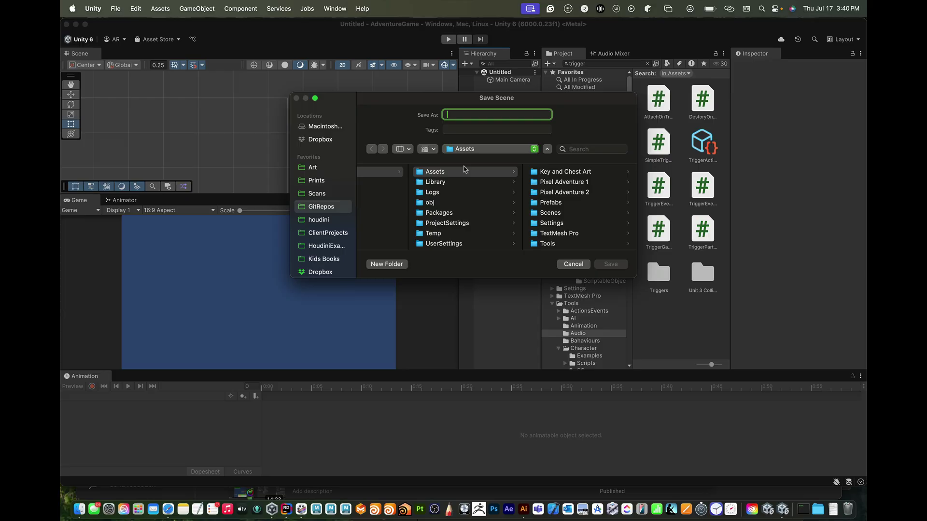
{"action": "type", "text": "Start"}
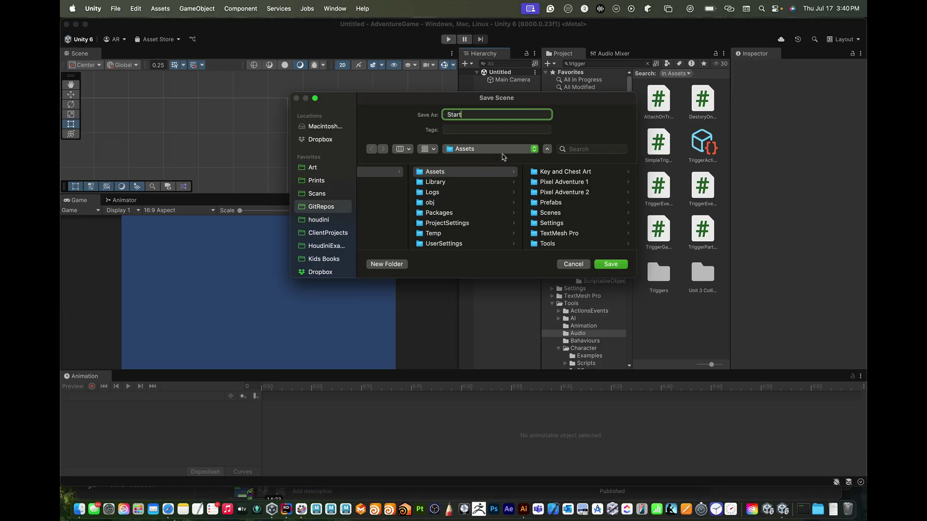
{"action": "left_click", "coordinate": [551, 213]}
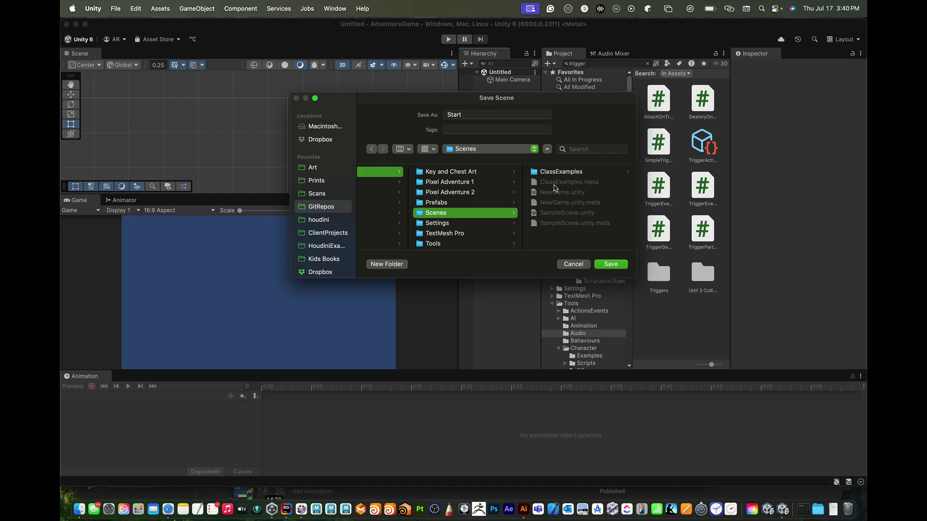
{"action": "left_click", "coordinate": [559, 173]}
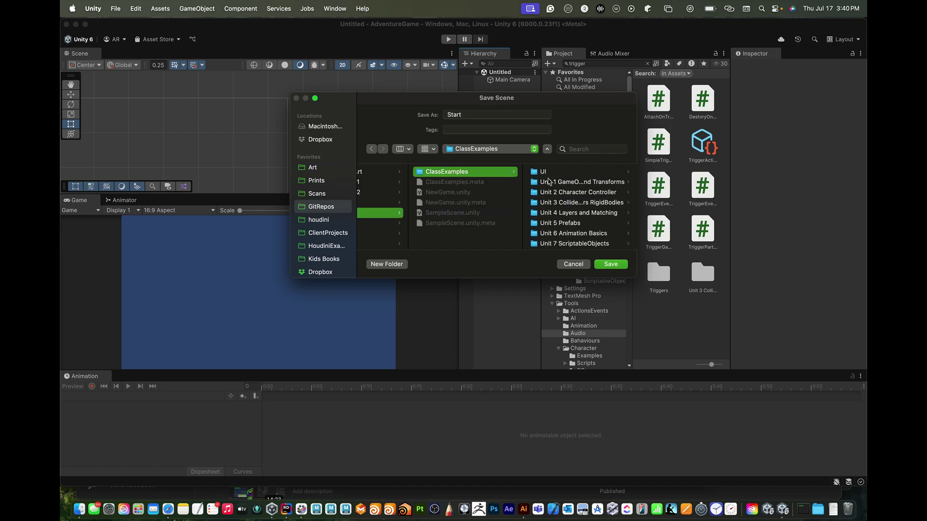
{"action": "left_click", "coordinate": [611, 265]}
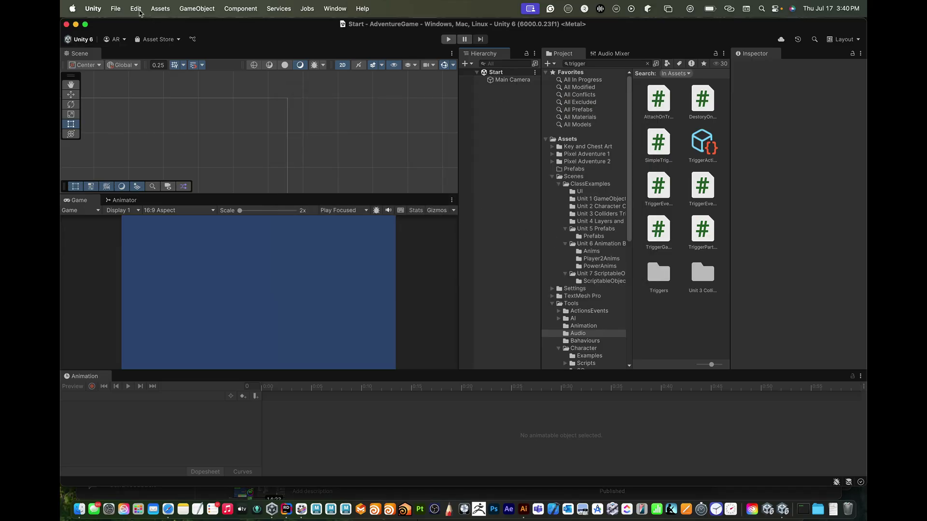
Open the Build Profiles with the macOS platform selected, and back out of its build save dialog.
{"action": "left_click", "coordinate": [93, 9]}
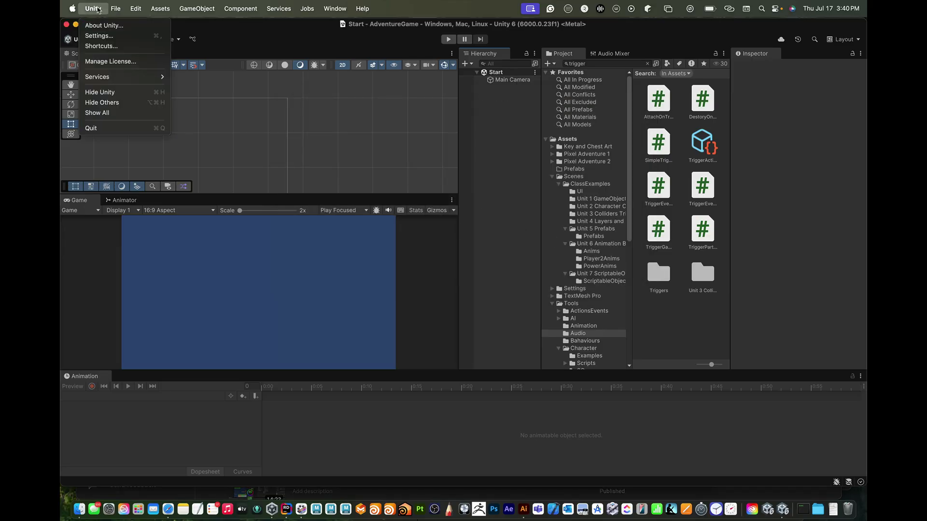
{"action": "mouse_move", "coordinate": [118, 11]}
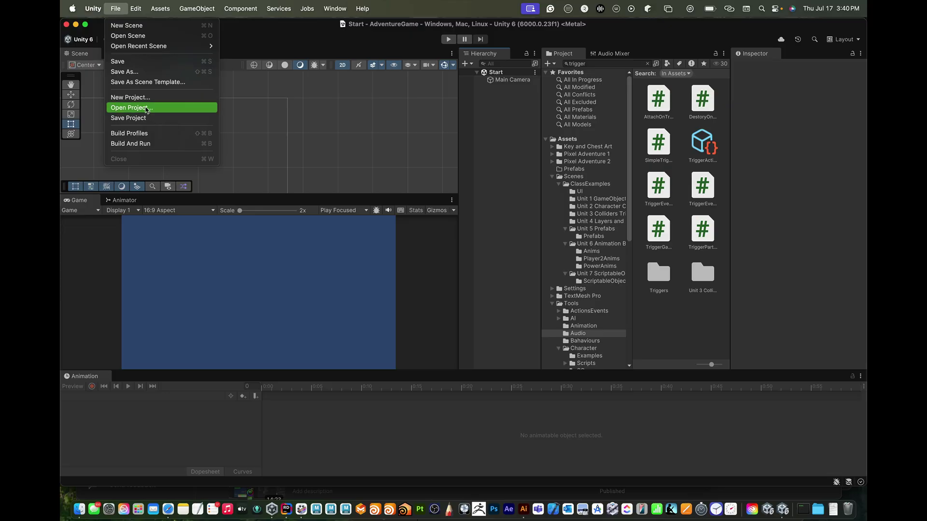
{"action": "left_click", "coordinate": [148, 134]}
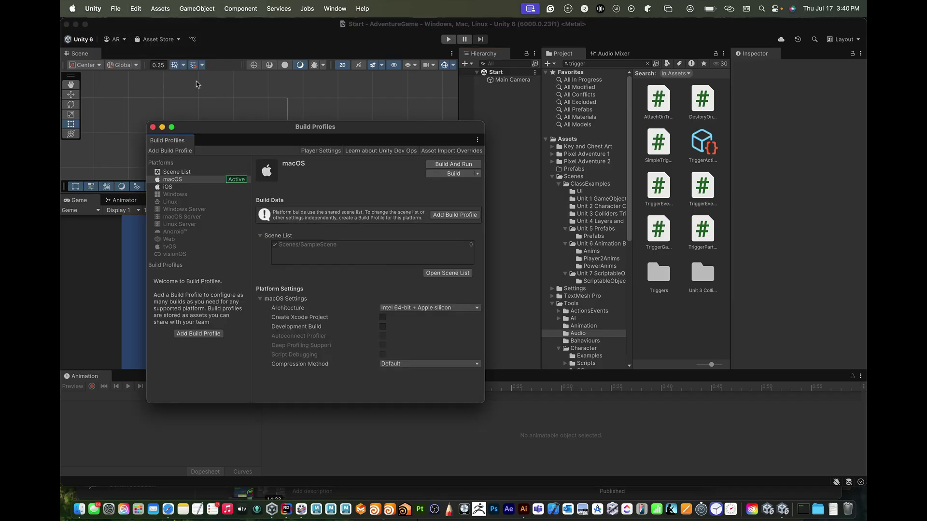
{"action": "left_click_drag", "start_coordinate": [234, 133], "coordinate": [443, 127]}
{"action": "left_click", "coordinate": [386, 175]}
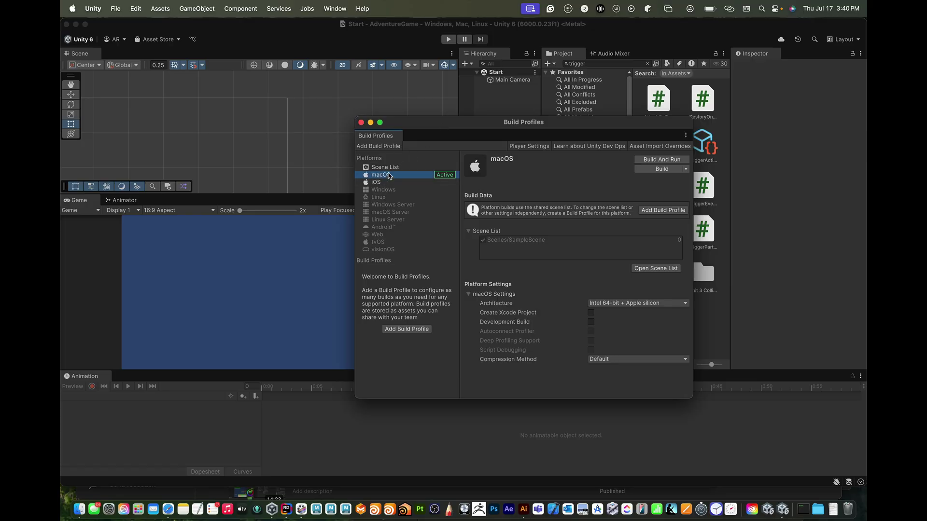
{"action": "left_click", "coordinate": [672, 169]}
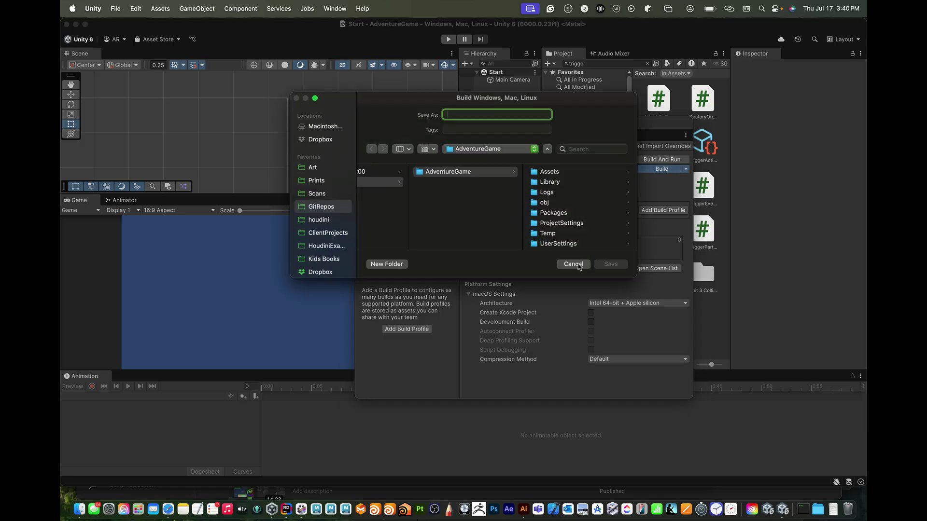
{"action": "left_click", "coordinate": [574, 265]}
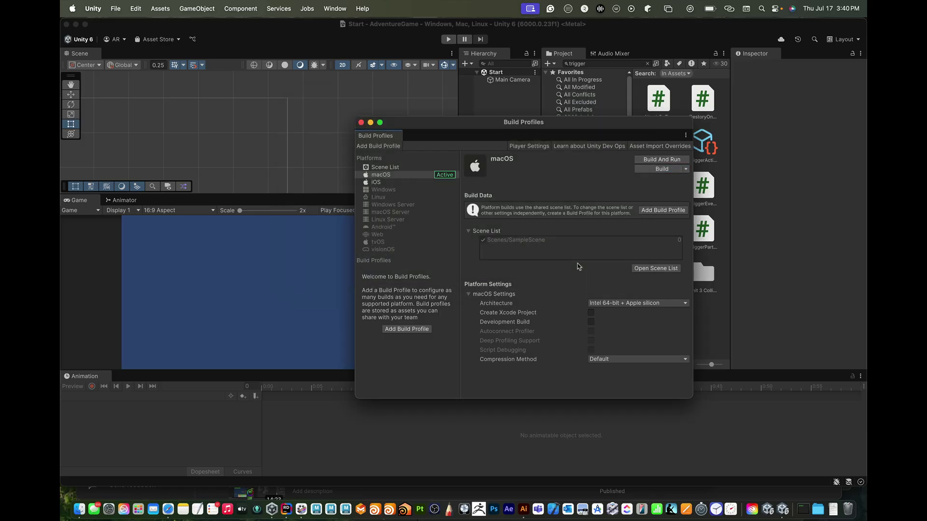
Add the open Start scene to the shared build scene list and close the Build Profiles.
{"action": "left_click", "coordinate": [649, 270]}
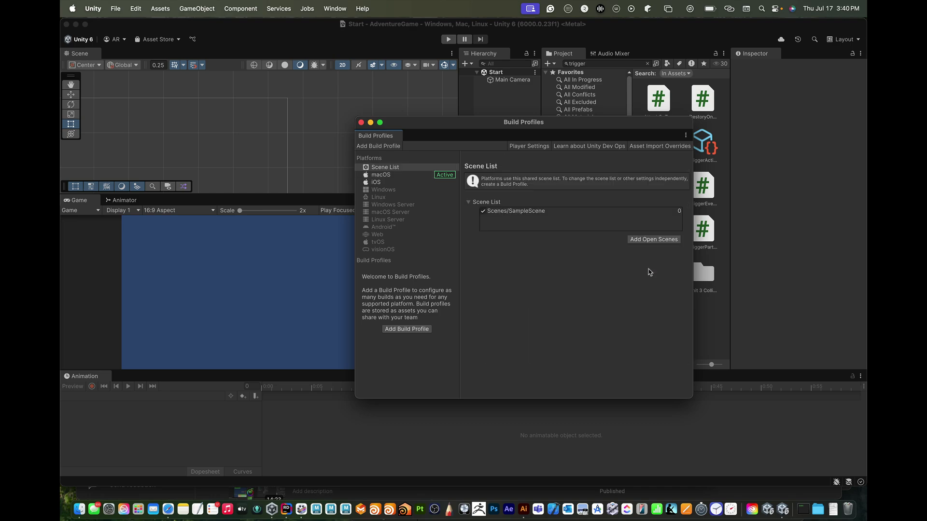
{"action": "left_click", "coordinate": [644, 240]}
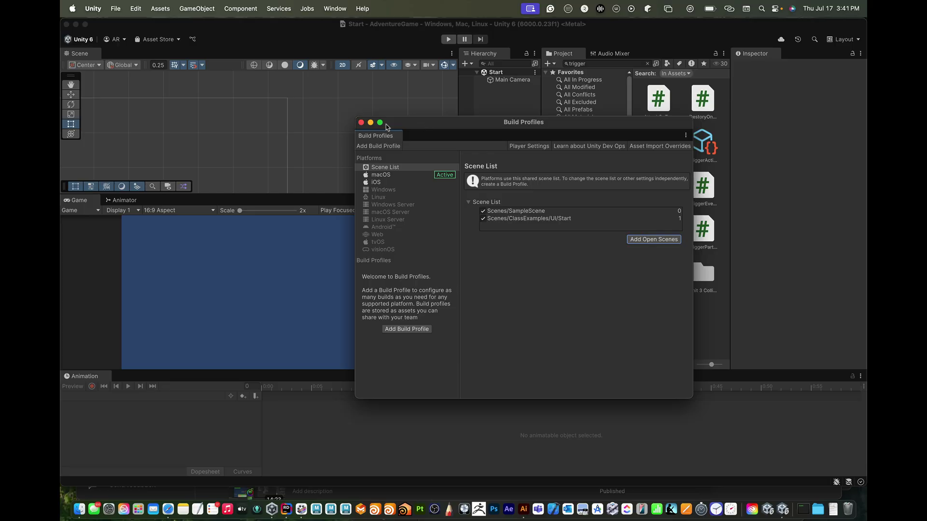
{"action": "left_click", "coordinate": [361, 123]}
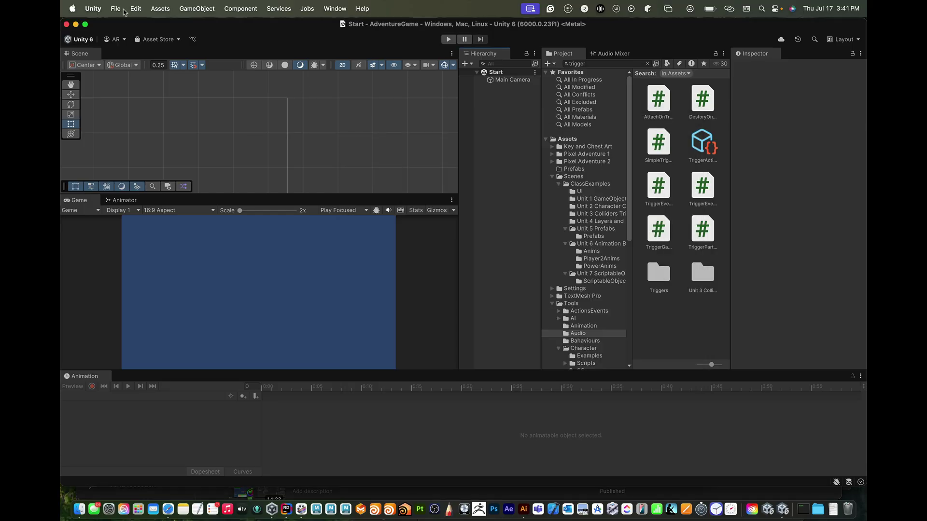
Open the Level1 scene from the project's ClassExamples/UI folder.
{"action": "left_click", "coordinate": [115, 9]}
{"action": "left_click", "coordinate": [115, 10]}
{"action": "left_click", "coordinate": [579, 190]}
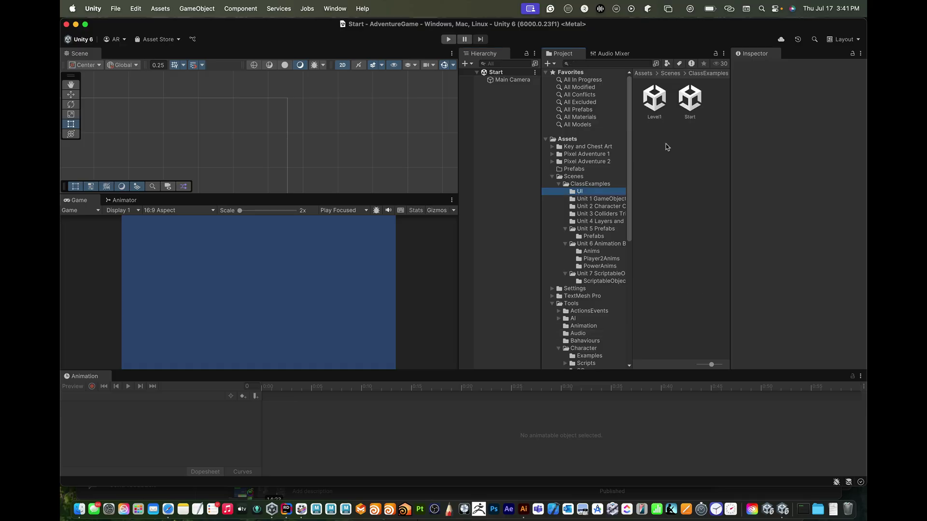
{"action": "double_click", "coordinate": [658, 104]}
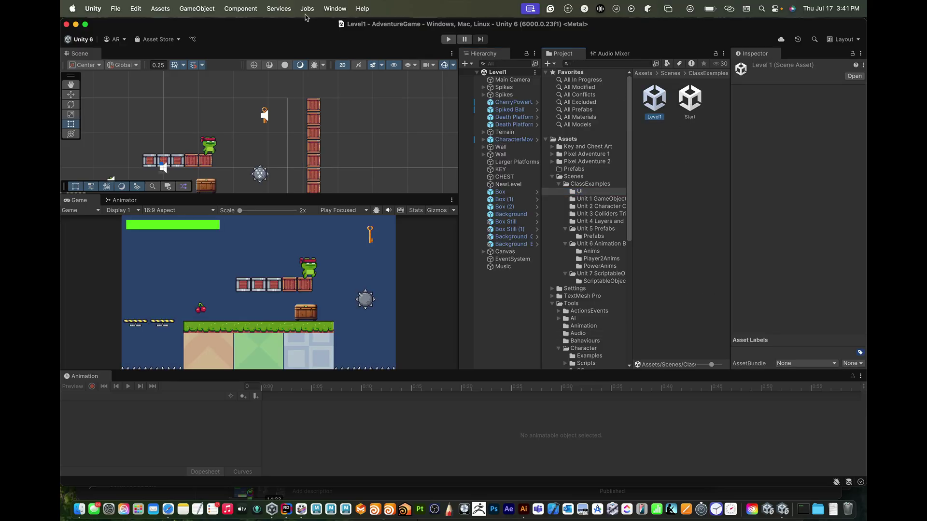
Add the open Level1 scene to the shared build scene list and close the Build Profiles.
{"action": "left_click", "coordinate": [118, 9]}
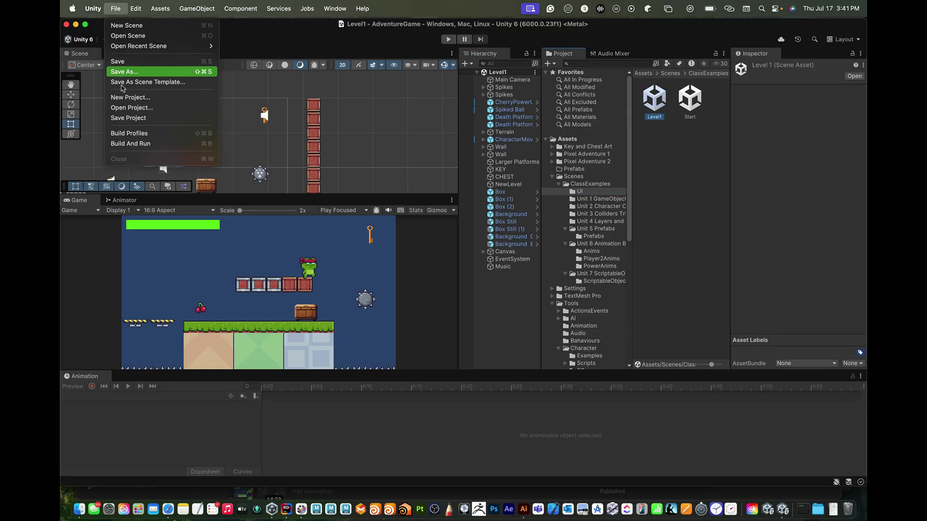
{"action": "left_click", "coordinate": [129, 133]}
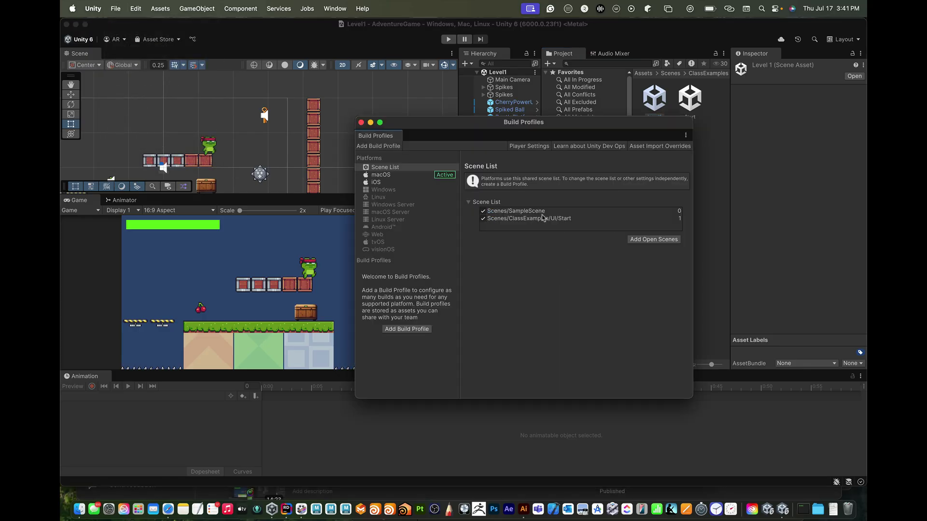
{"action": "left_click", "coordinate": [656, 241]}
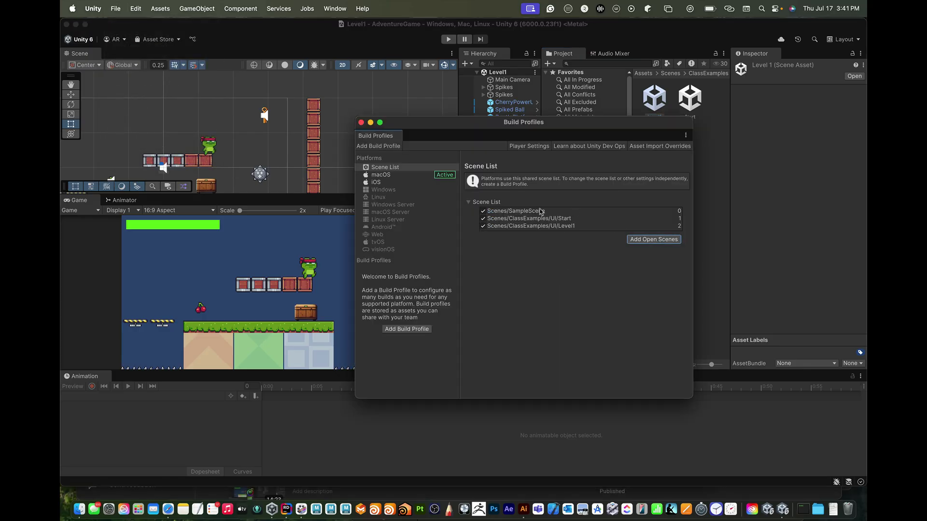
{"action": "left_click", "coordinate": [551, 219]}
{"action": "left_click", "coordinate": [553, 225]}
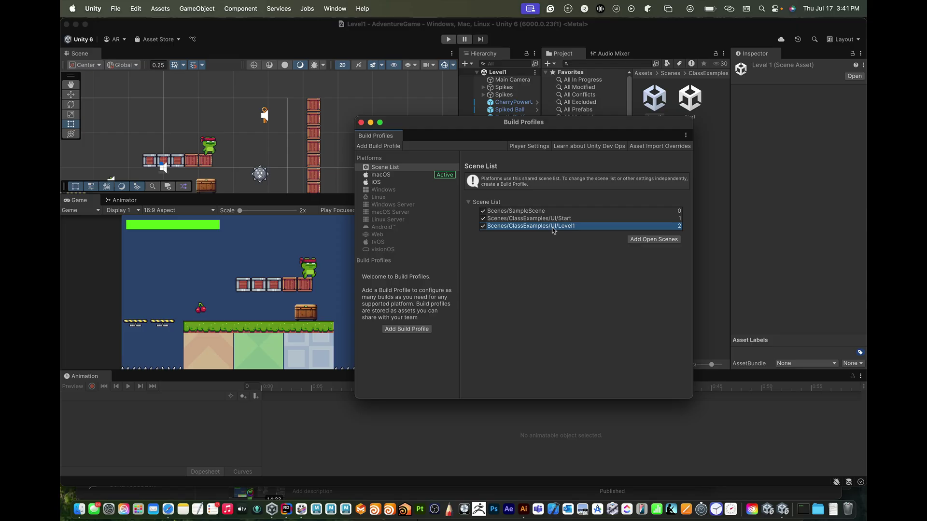
{"action": "left_click", "coordinate": [360, 122]}
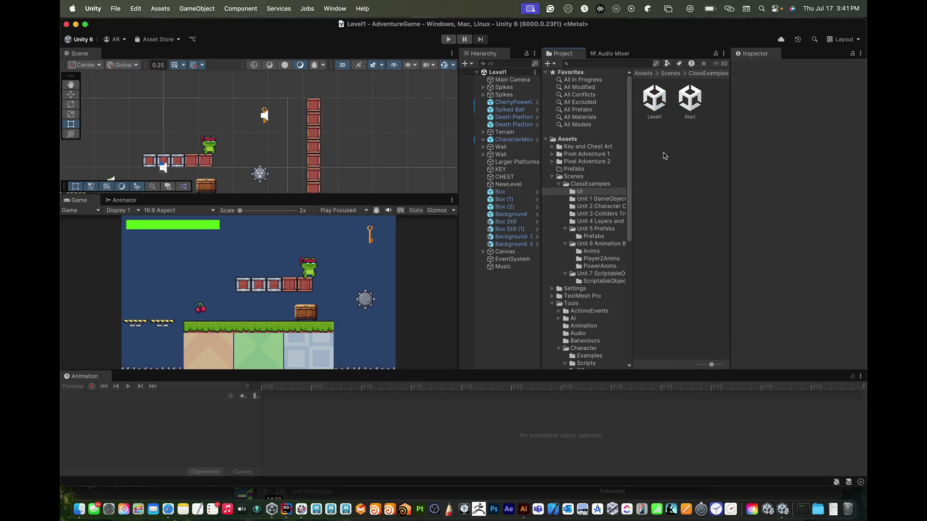
Open the Start scene and add a TextMeshPro UI button to it.
{"action": "double_click", "coordinate": [690, 99]}
{"action": "right_click", "coordinate": [501, 161]}
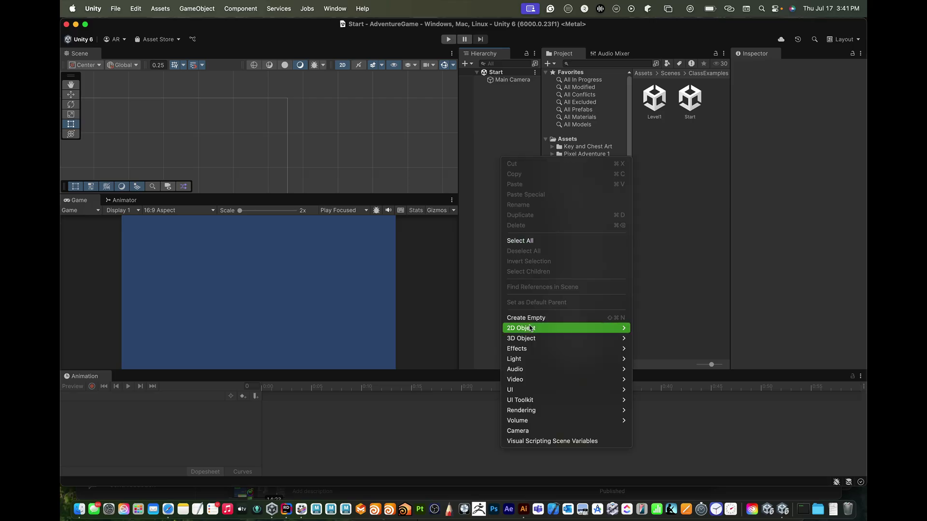
{"action": "mouse_move", "coordinate": [533, 389]}
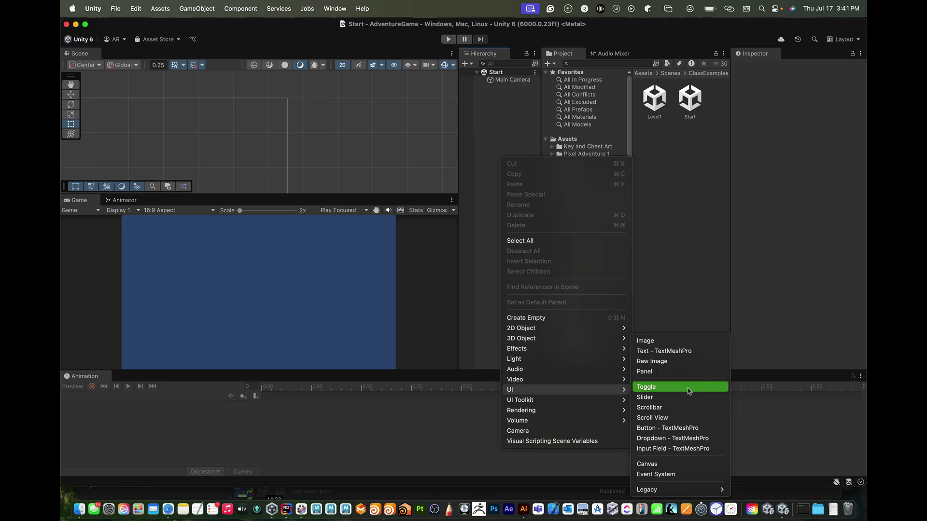
{"action": "left_click", "coordinate": [685, 428]}
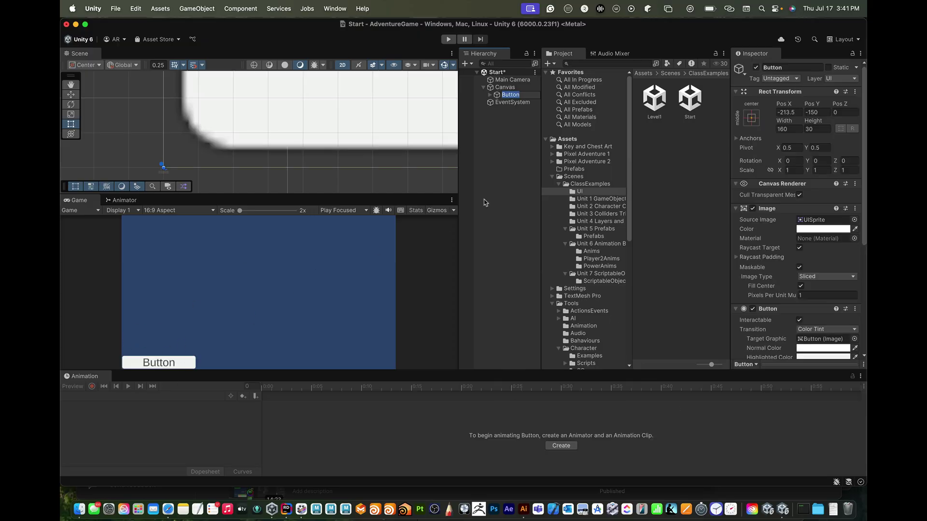
Rename the new button object as StartButton.
{"action": "left_click", "coordinate": [523, 96]}
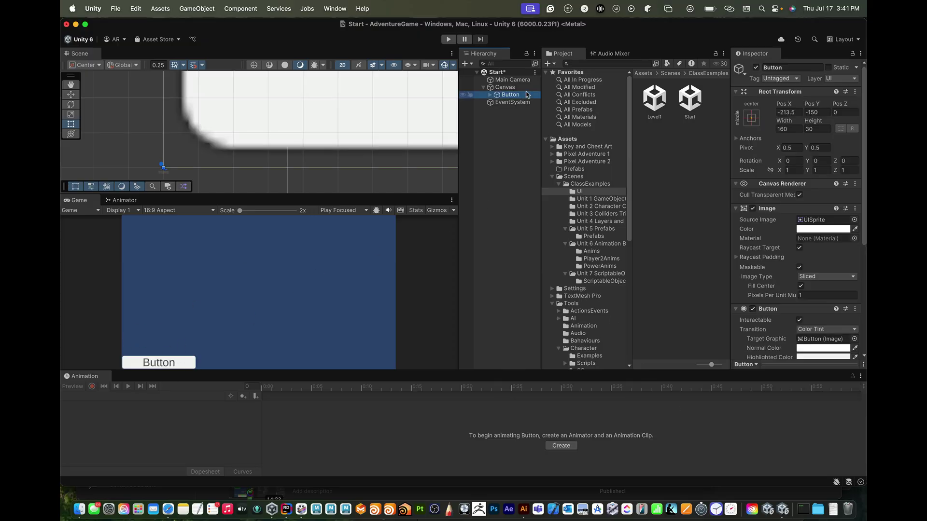
{"action": "key", "text": "Return"}
{"action": "type", "text": "Start"}
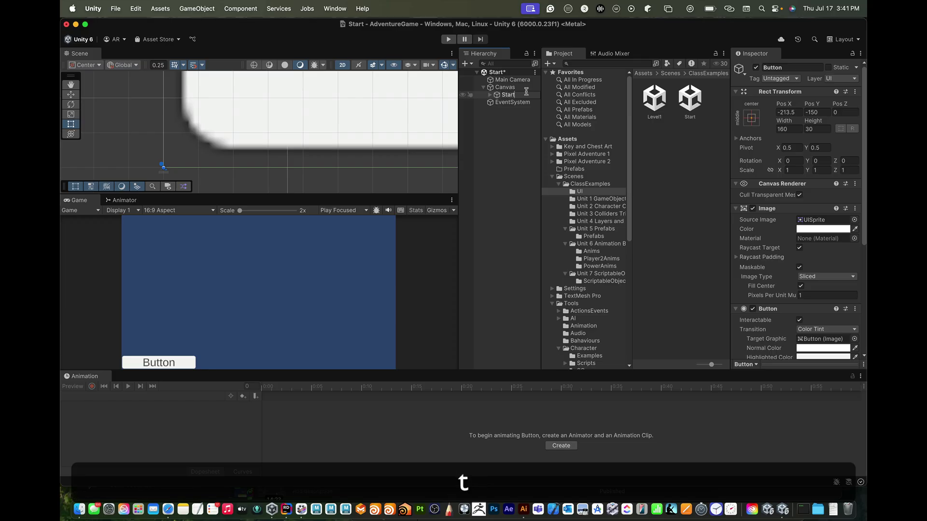
{"action": "type", "text": "Button"}
{"action": "key", "text": "Return"}
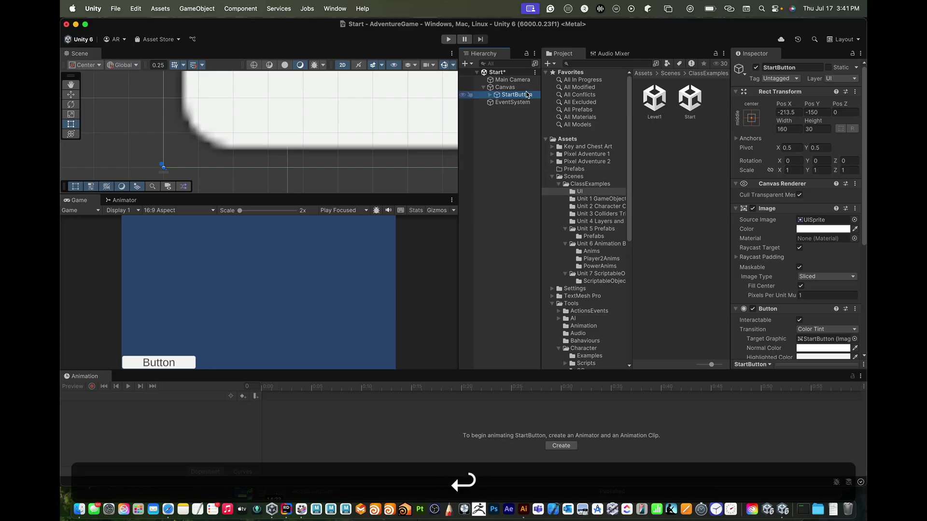
Centre the StartButton on the canvas by setting its Pos X and Pos Y to 0.
{"action": "left_click", "coordinate": [794, 113]}
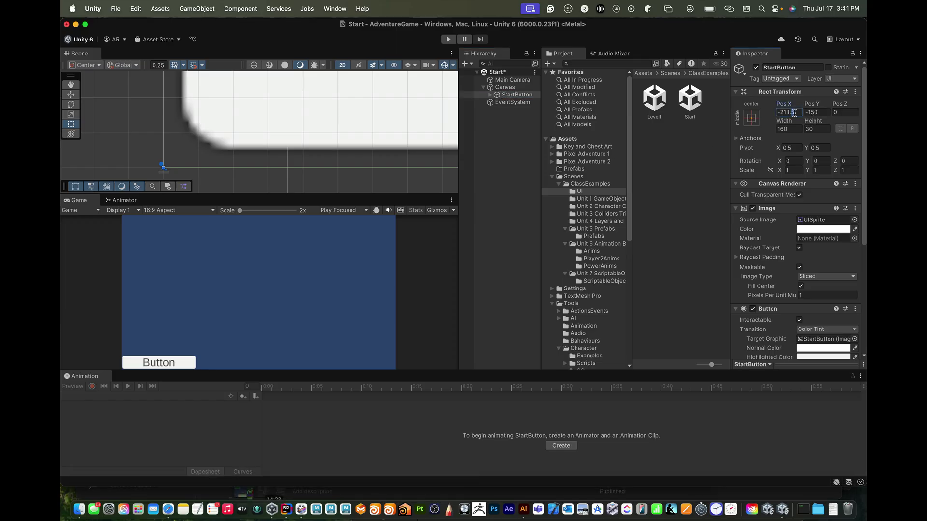
{"action": "key", "text": "BackSpace"}
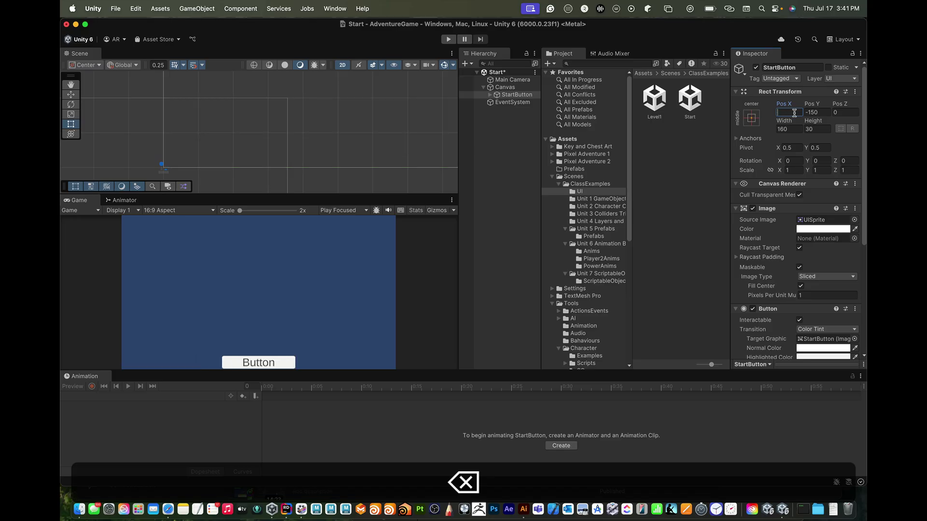
{"action": "key", "text": "Tab"}
{"action": "type", "text": "0"}
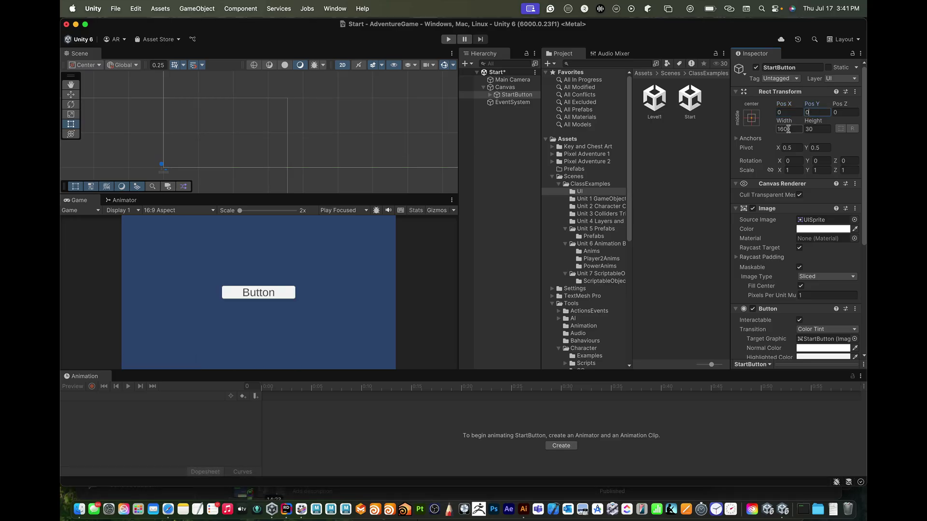
{"action": "left_click", "coordinate": [790, 129]}
Move the StartButton straight down below the canvas centre, to a Pos Y of about -72.
{"action": "left_click", "coordinate": [338, 118]}
{"action": "key", "text": "f"}
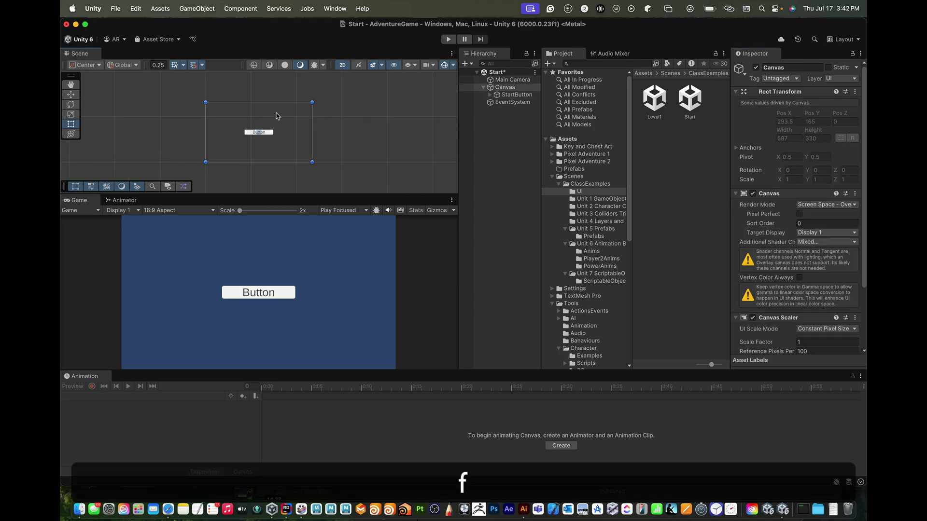
{"action": "left_click", "coordinate": [515, 95]}
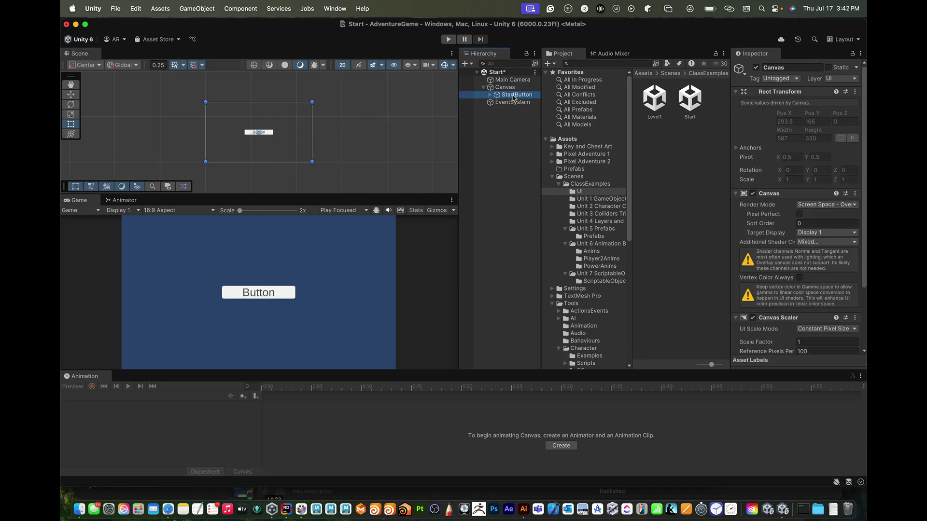
{"action": "key", "text": "w"}
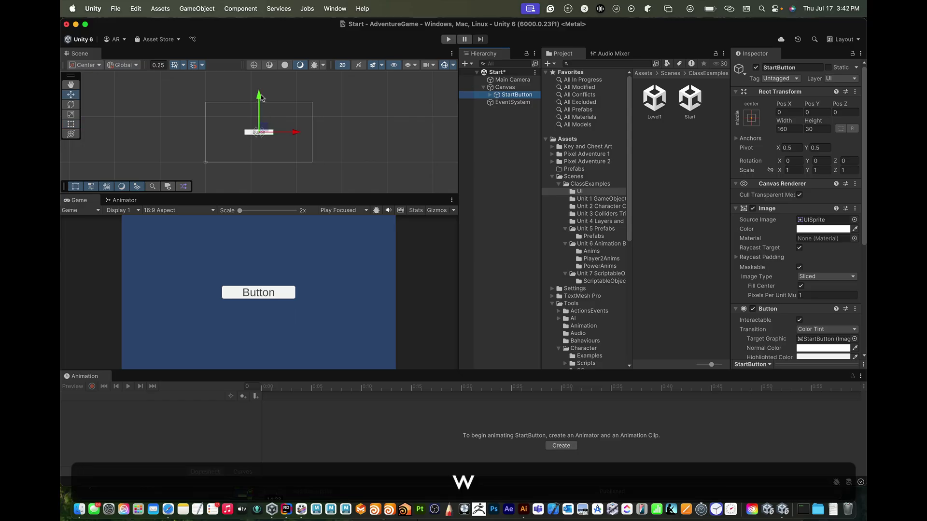
{"action": "left_click_drag", "start_coordinate": [261, 94], "coordinate": [261, 108]}
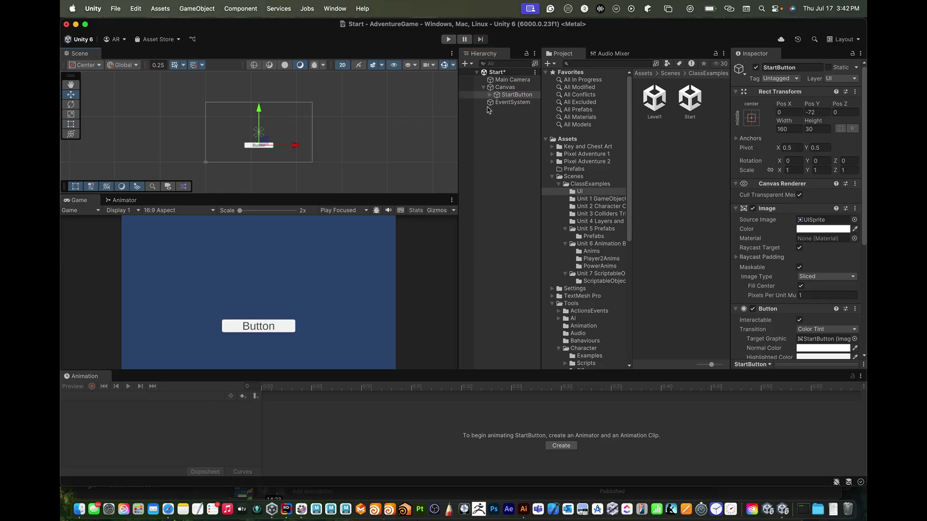
Add a TextMeshPro text object as a child of the Canvas.
{"action": "left_click", "coordinate": [505, 88]}
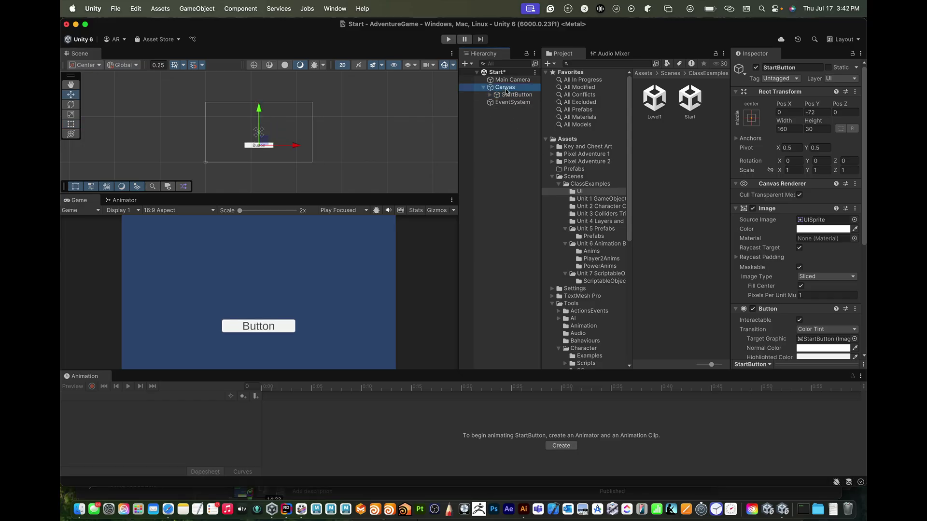
{"action": "right_click", "coordinate": [505, 89]}
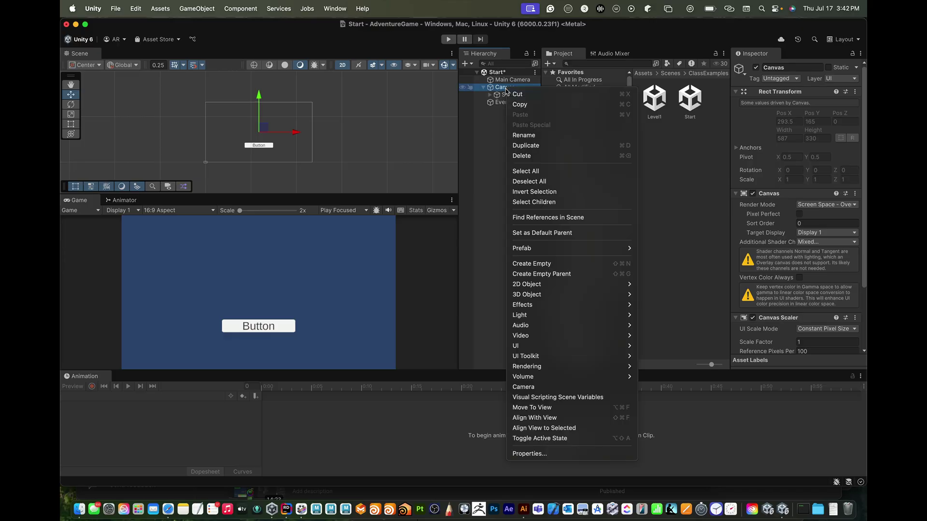
{"action": "mouse_move", "coordinate": [528, 350]}
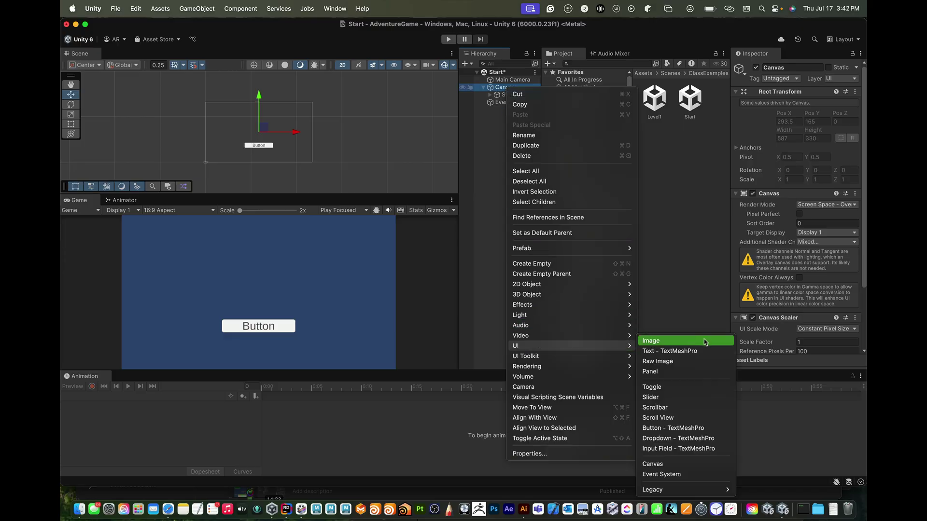
{"action": "left_click", "coordinate": [671, 351]}
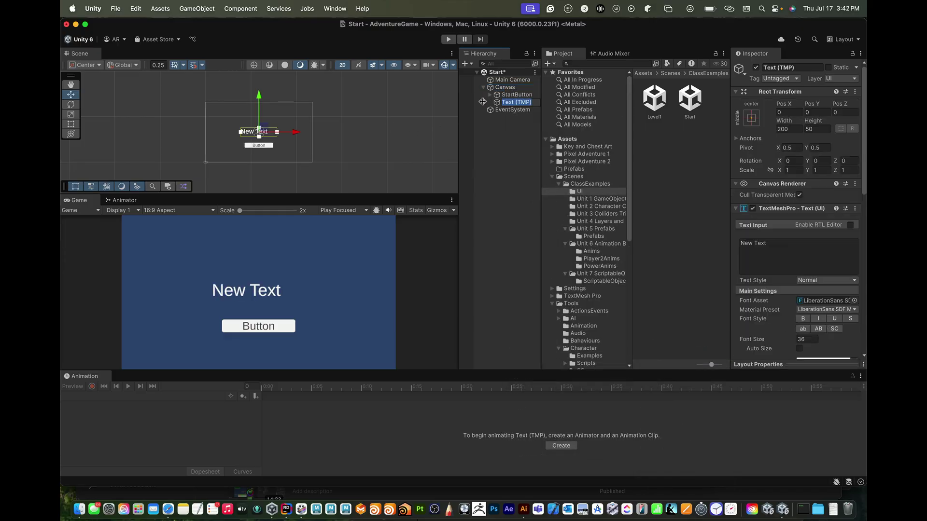
Try to rename the new text object as Cool Game Title.
{"action": "left_click", "coordinate": [802, 67]}
{"action": "triple_click", "coordinate": [803, 68]}
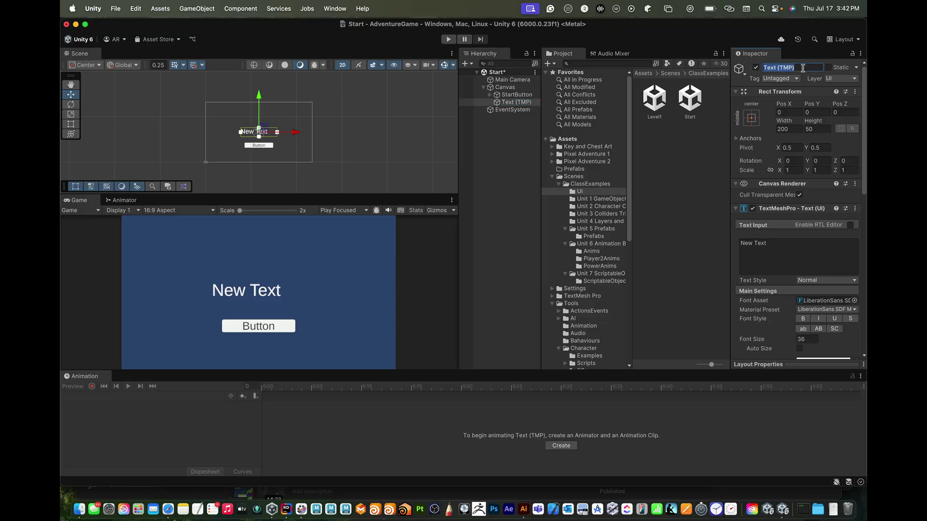
{"action": "type", "text": "Cool"}
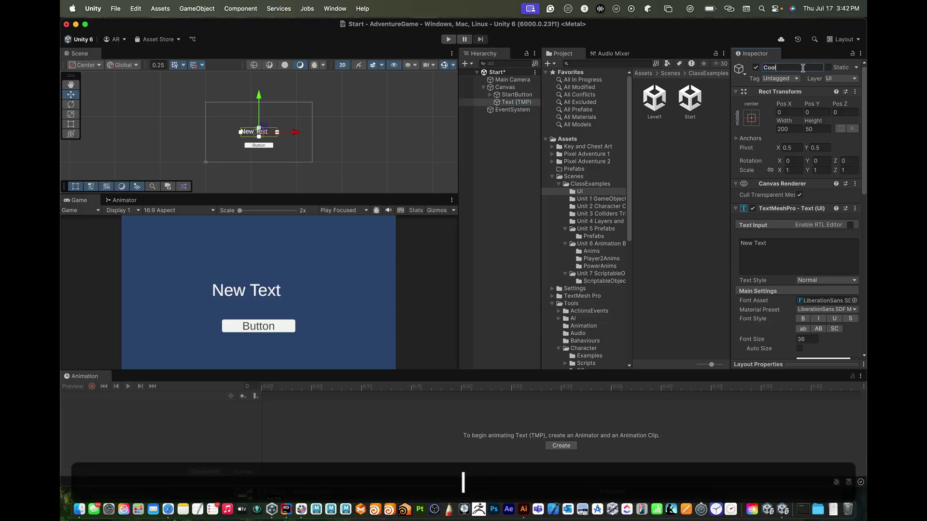
{"action": "type", "text": " Game"}
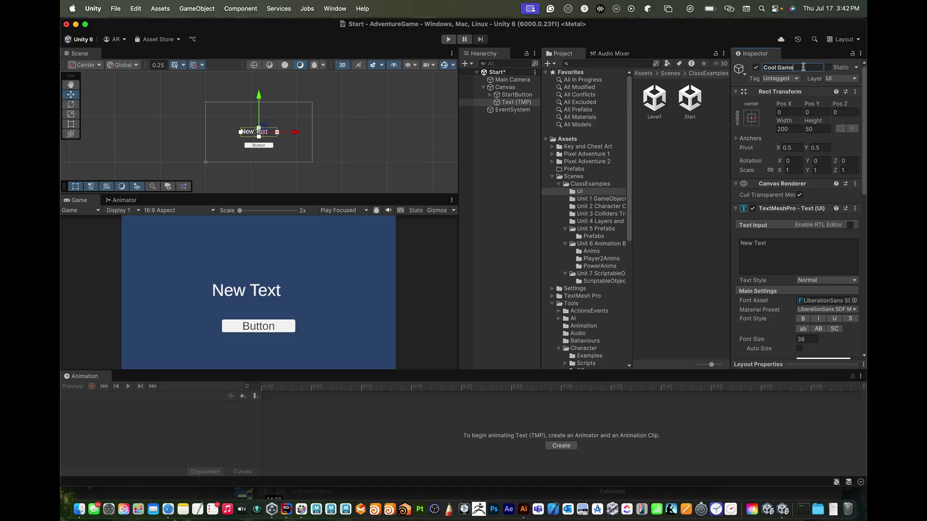
{"action": "type", "text": " Title"}
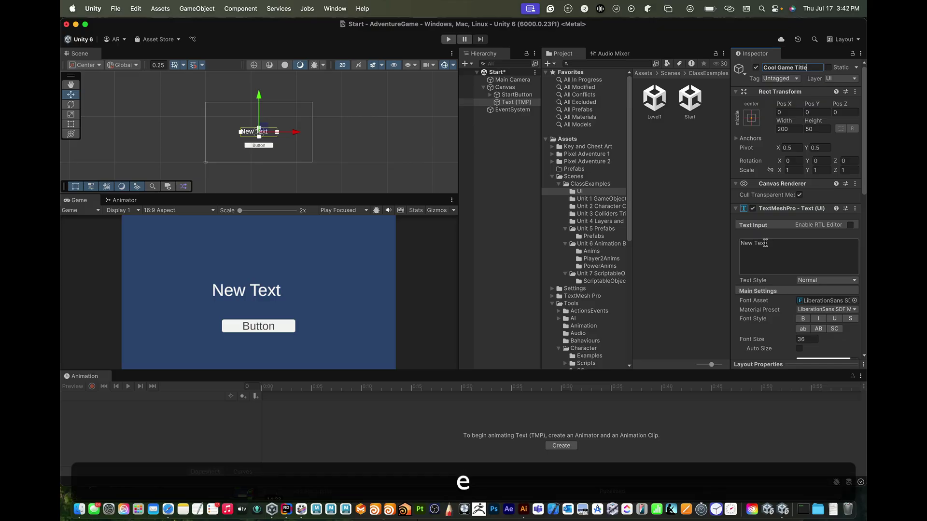
Replace the text object's displayed content with "Cool Game".
{"action": "left_click", "coordinate": [764, 243]}
{"action": "type", "text": "Cool"}
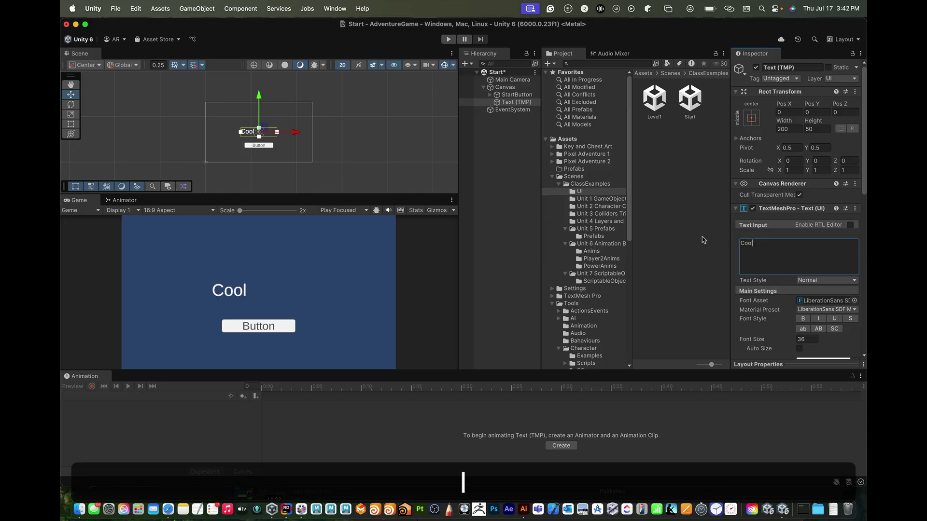
{"action": "type", "text": " B"}
{"action": "key", "text": "BackSpace"}
{"action": "type", "text": "Game"}
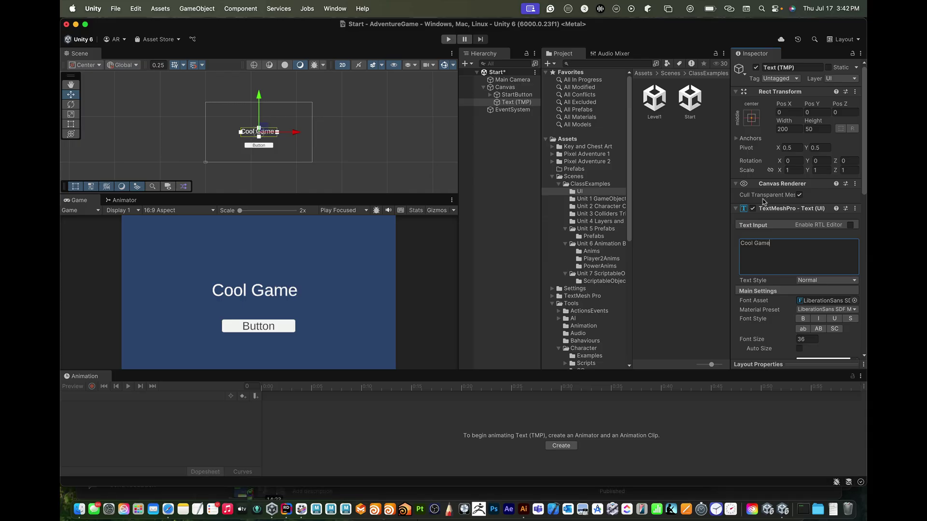
Set the horizontal alignment of the Cool Game text to centre.
{"action": "scroll", "coordinate": [780, 290], "scroll_direction": "down", "scroll_amount": 2}
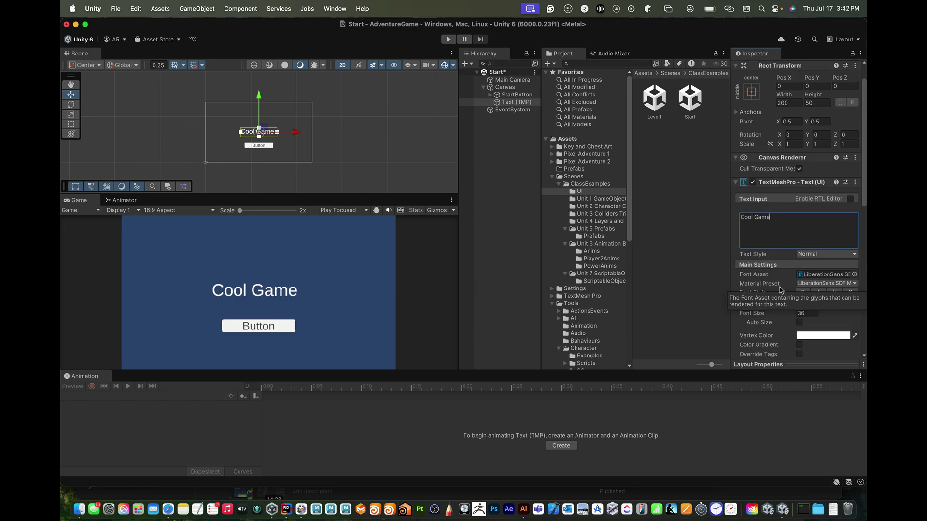
{"action": "scroll", "coordinate": [780, 290], "scroll_direction": "up", "scroll_amount": 2}
{"action": "scroll", "coordinate": [788, 316], "scroll_direction": "down", "scroll_amount": 8}
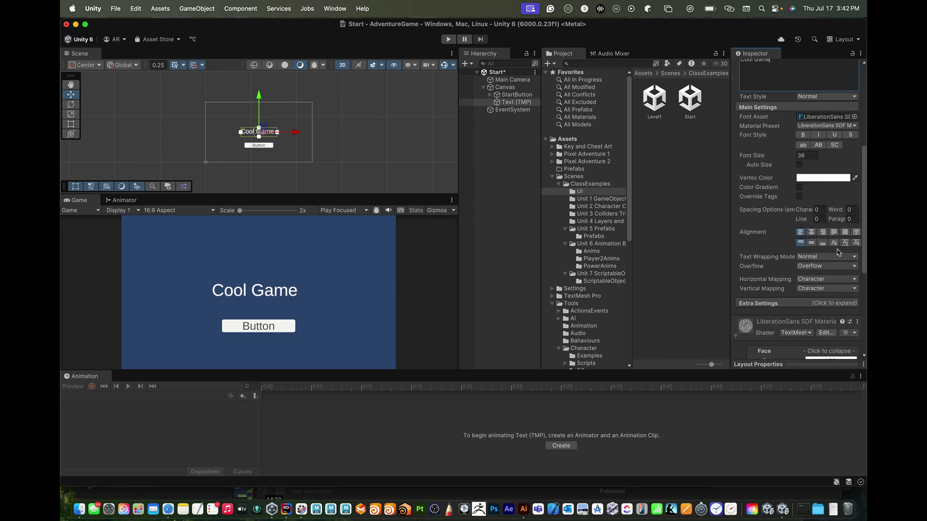
{"action": "left_click", "coordinate": [811, 232]}
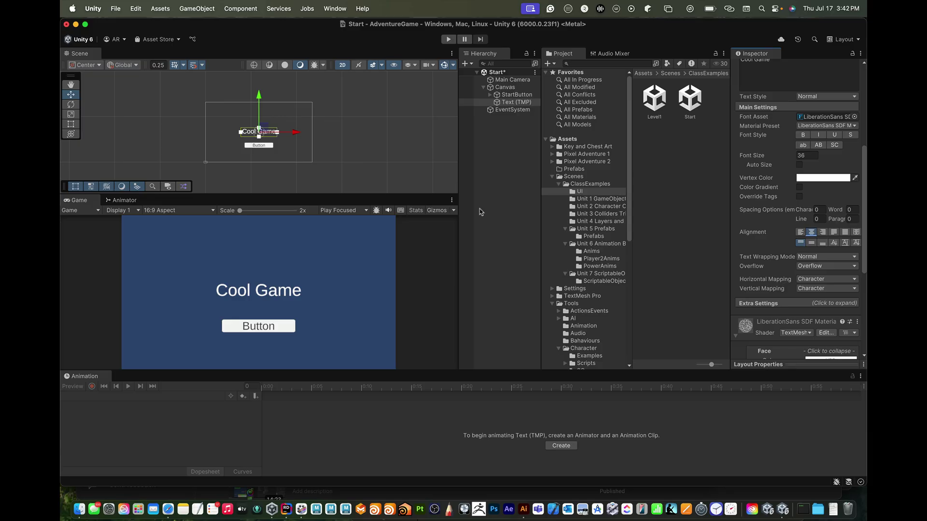
Rename the Text (TMP) object under the Canvas as Title.
{"action": "left_click", "coordinate": [504, 96]}
{"action": "left_click", "coordinate": [505, 102]}
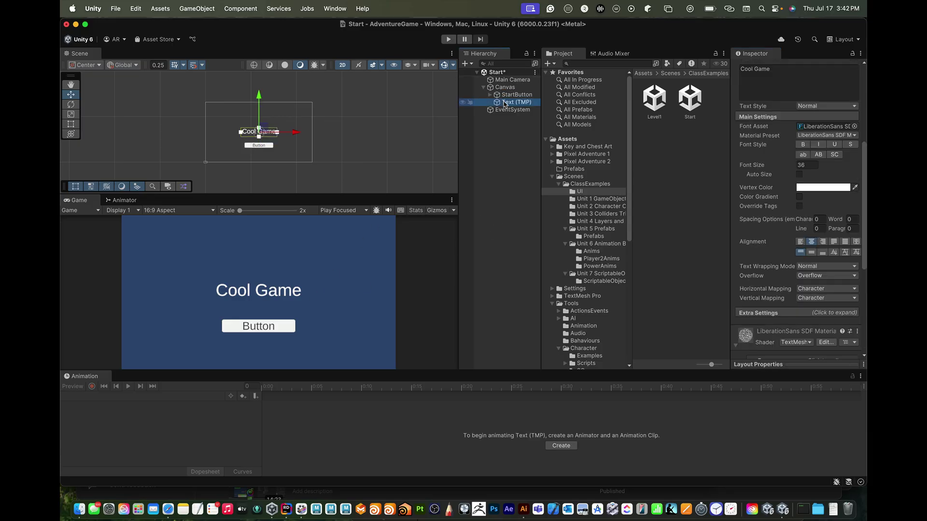
{"action": "key", "text": "Return"}
{"action": "type", "text": "Title"}
{"action": "key", "text": "Return"}
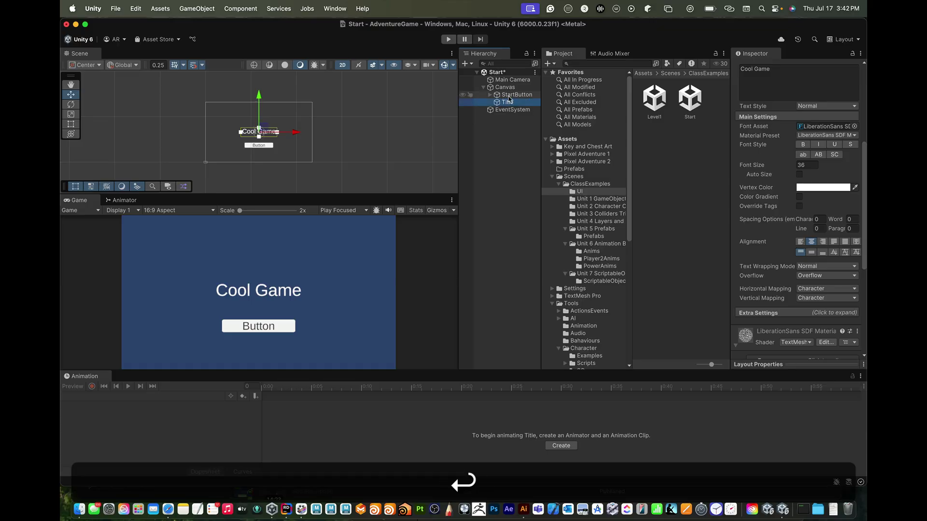
Rename the Text (TMP) object under StartButton as Label.
{"action": "left_click", "coordinate": [513, 95]}
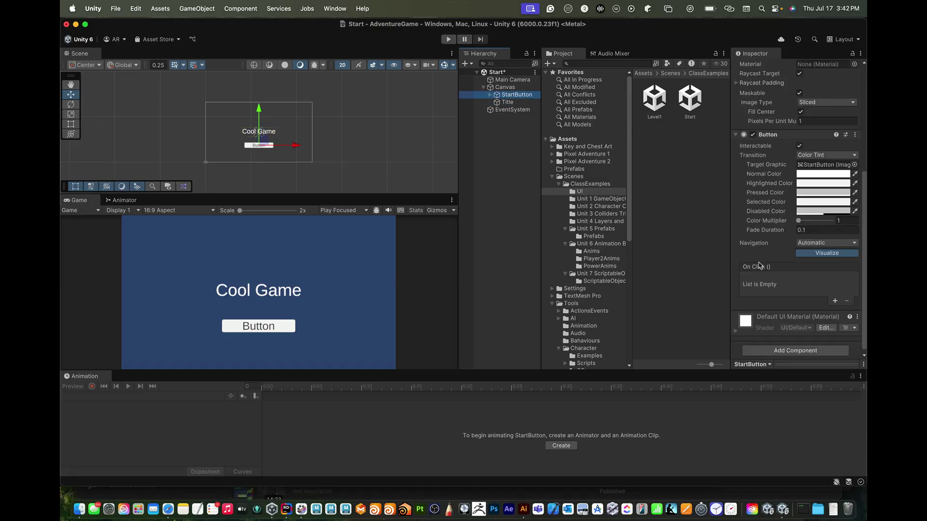
{"action": "scroll", "coordinate": [767, 275], "scroll_direction": "down", "scroll_amount": 1}
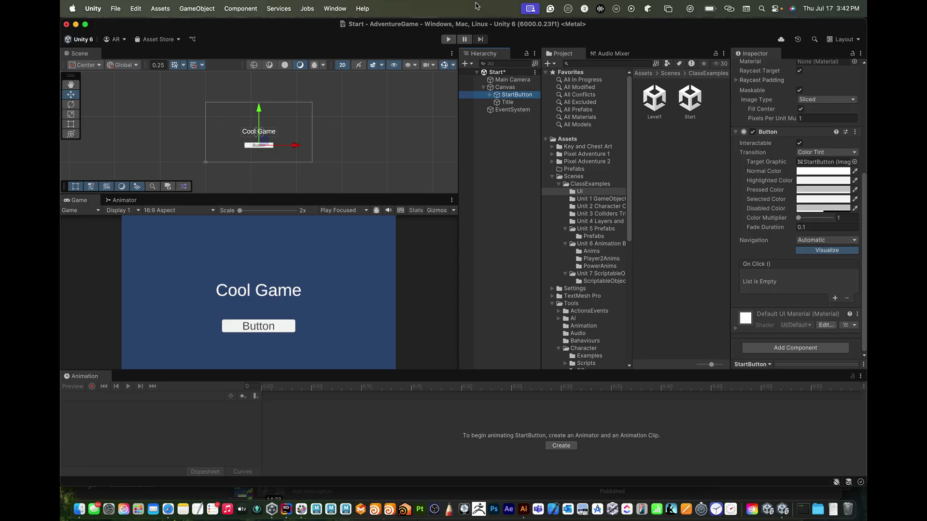
{"action": "left_click", "coordinate": [490, 95]}
{"action": "left_click", "coordinate": [515, 103]}
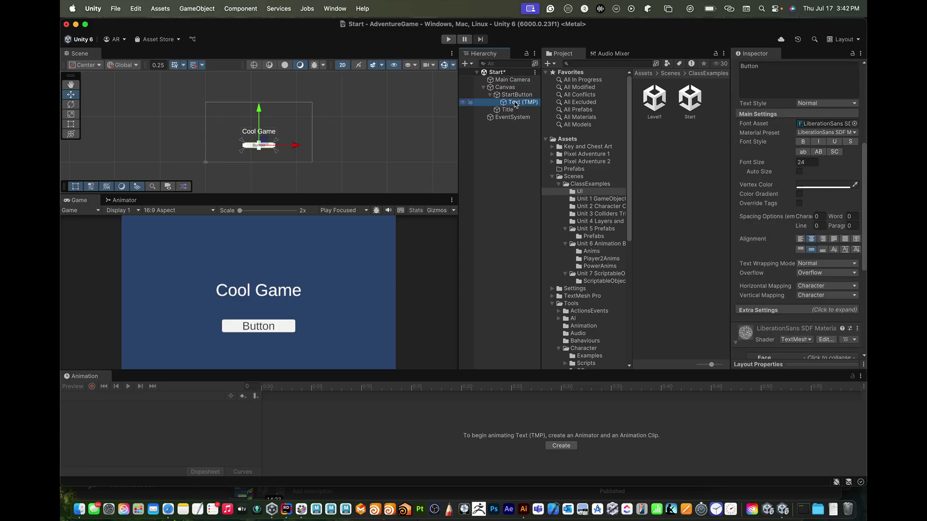
{"action": "key", "text": "Return"}
{"action": "type", "text": "LQ"}
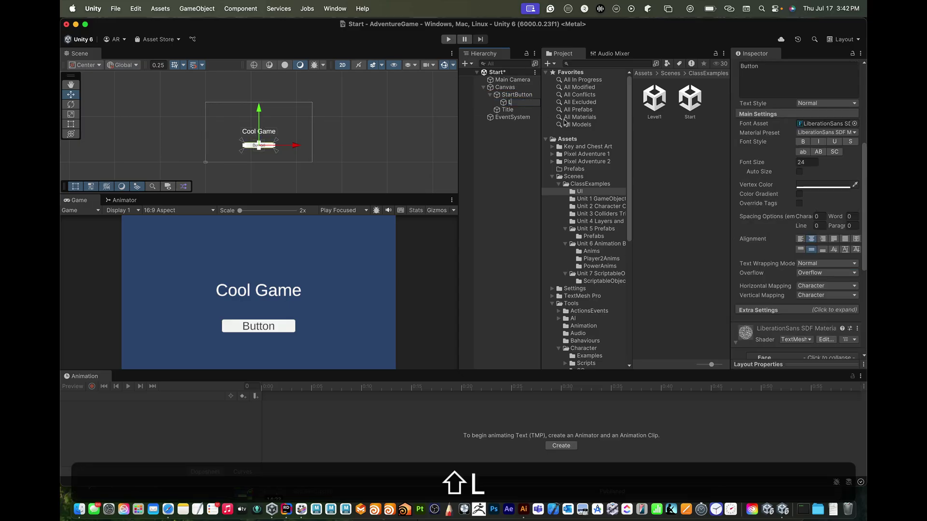
{"action": "key", "text": "BackSpace"}
{"action": "key", "text": "BackSpace"}
{"action": "type", "text": "Lable"}
{"action": "key", "text": "Return"}
{"action": "key", "text": "Return"}
{"action": "key", "text": "Right"}
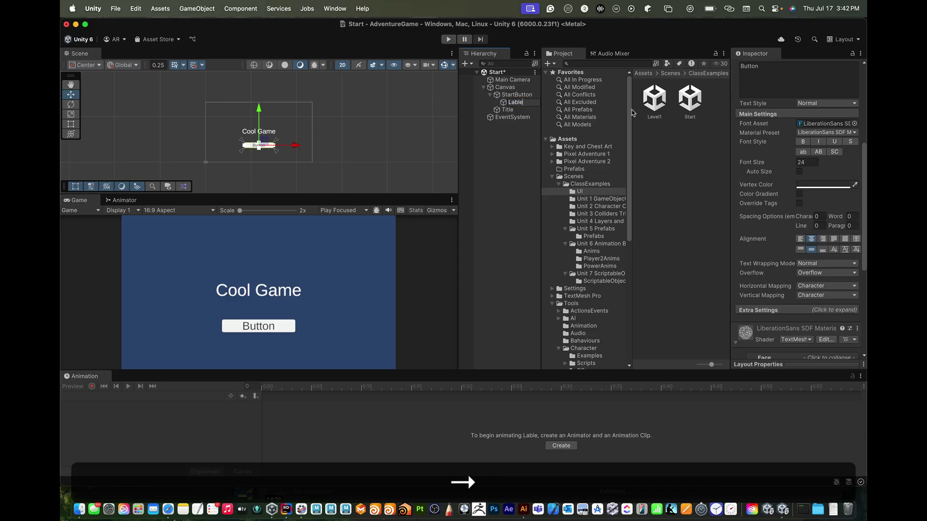
{"action": "key", "text": "BackSpace"}
{"action": "key", "text": "BackSpace"}
{"action": "type", "text": "el"}
{"action": "key", "text": "Return"}
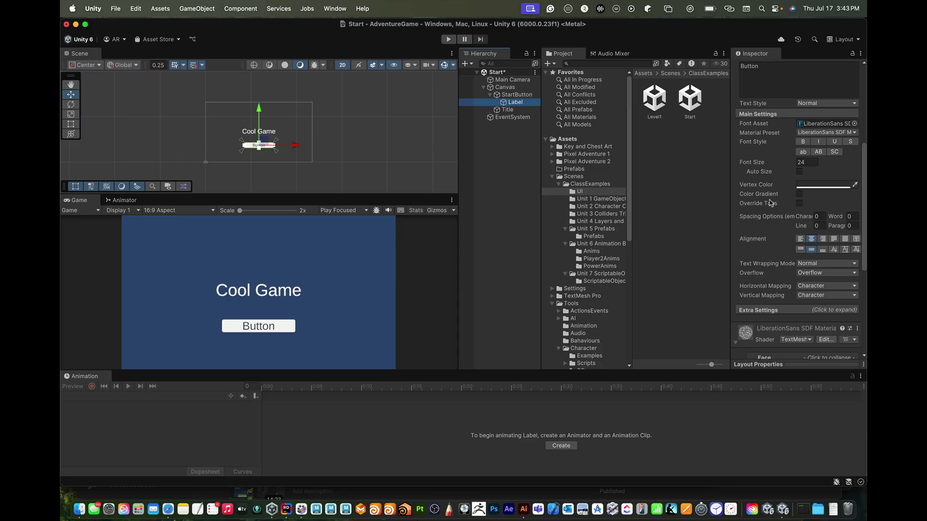
Replace the displayed text of the StartButton's Label with "Start".
{"action": "left_click", "coordinate": [765, 80]}
{"action": "left_click", "coordinate": [765, 65]}
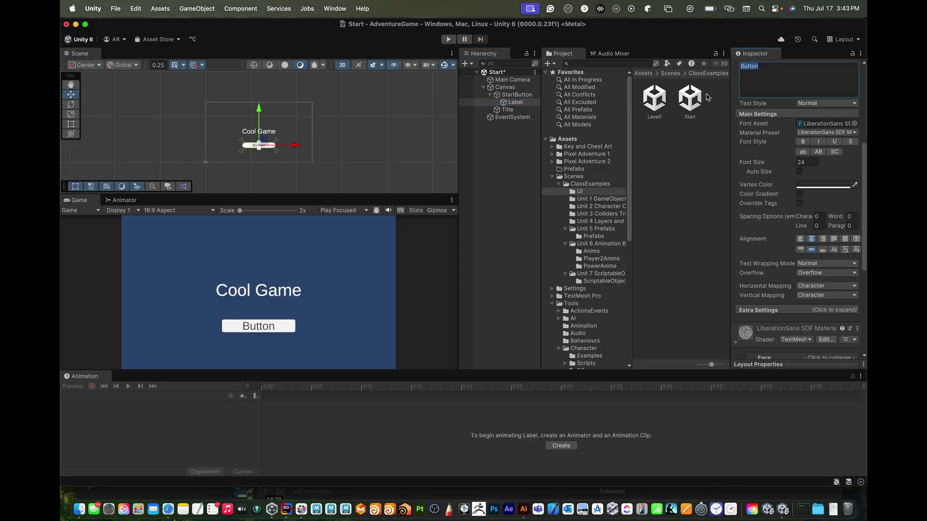
{"action": "type", "text": "Start"}
Add the Scene Loader script to StartButton and keep its load type on Load Scene.
{"action": "left_click", "coordinate": [531, 95]}
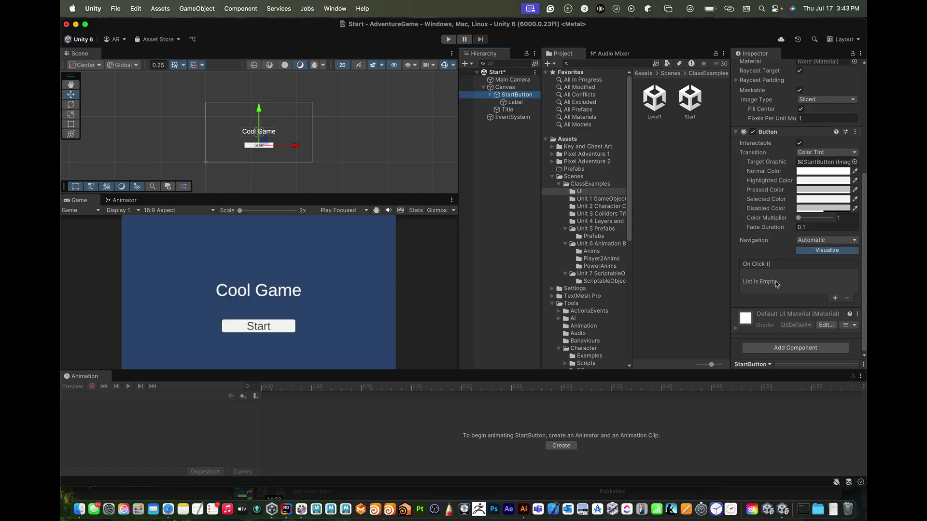
{"action": "left_click", "coordinate": [779, 349]}
{"action": "type", "text": "load"}
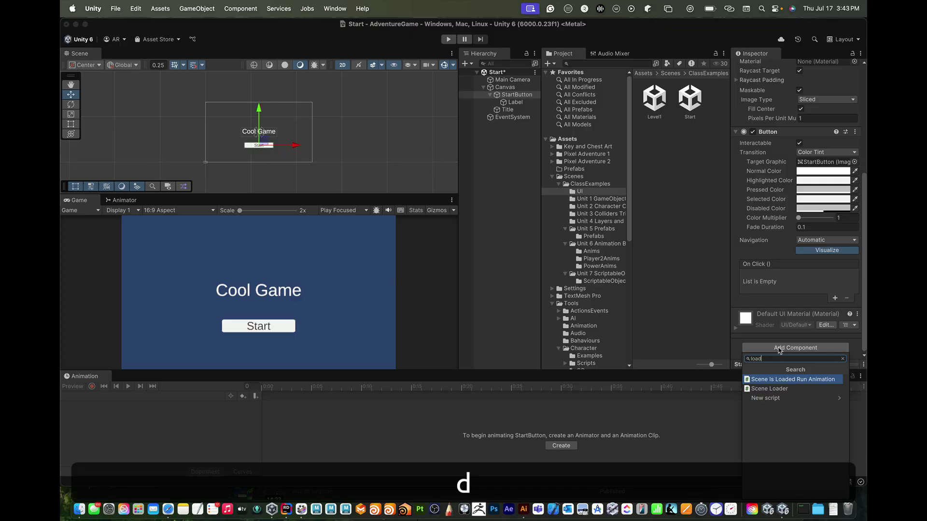
{"action": "key", "text": "Down"}
{"action": "key", "text": "Return"}
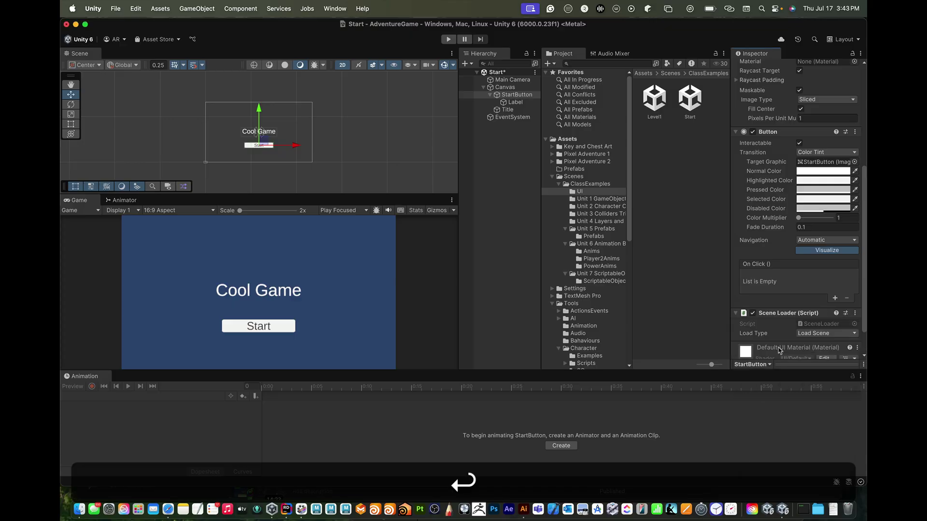
{"action": "scroll", "coordinate": [786, 326], "scroll_direction": "down", "scroll_amount": 2}
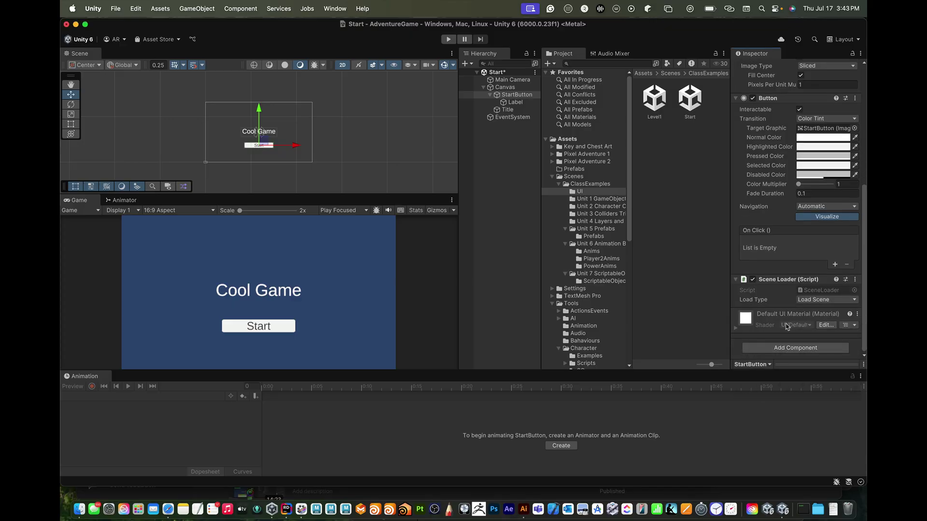
{"action": "left_click", "coordinate": [816, 301]}
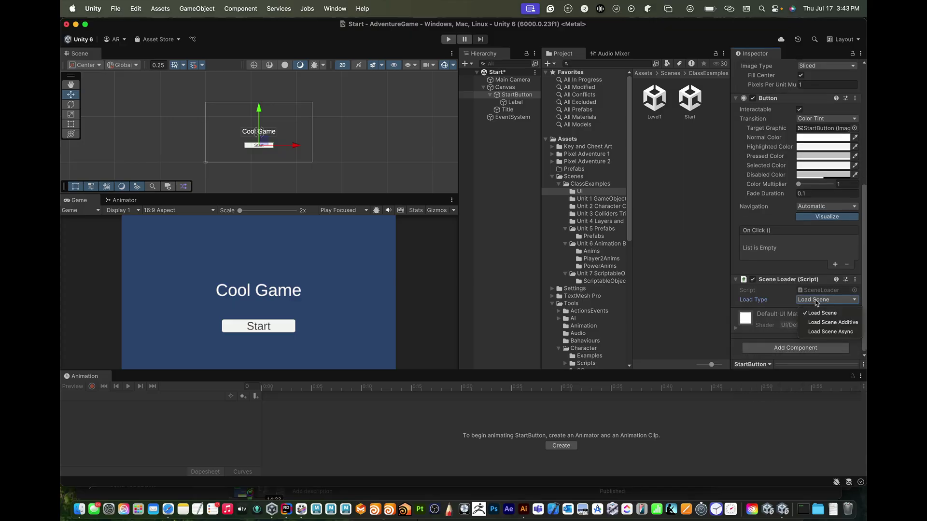
{"action": "left_click", "coordinate": [778, 297]}
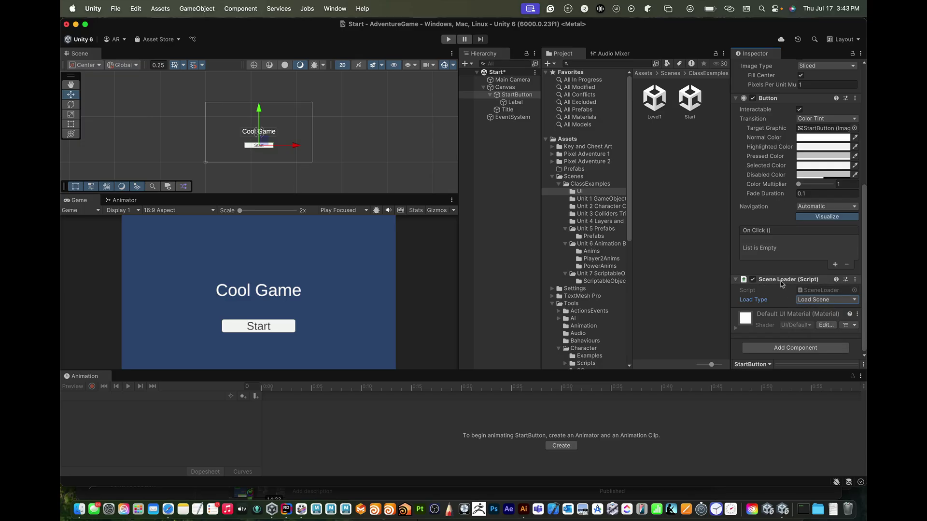
Add an On Click event to StartButton that calls LoadScene (string) on its own Scene Loader component.
{"action": "left_click", "coordinate": [835, 265]}
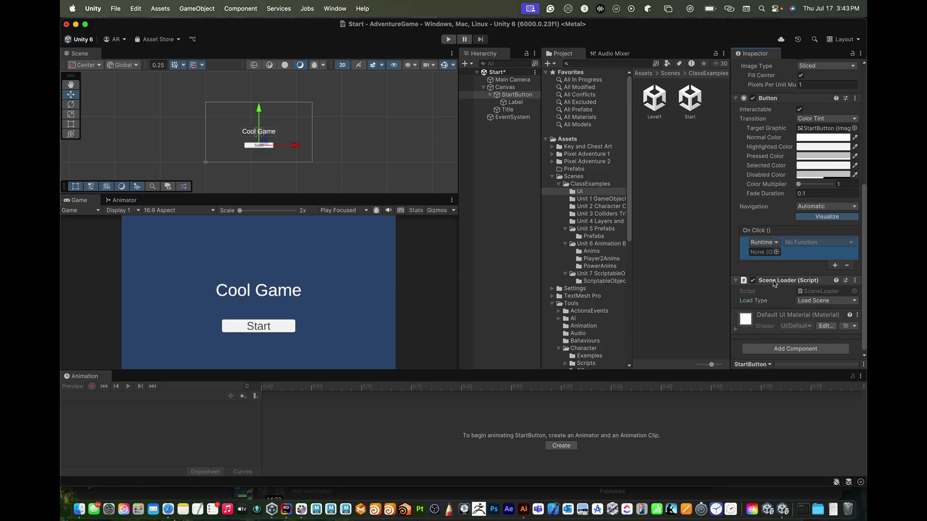
{"action": "left_click_drag", "start_coordinate": [774, 282], "coordinate": [765, 252]}
{"action": "left_click", "coordinate": [799, 244]}
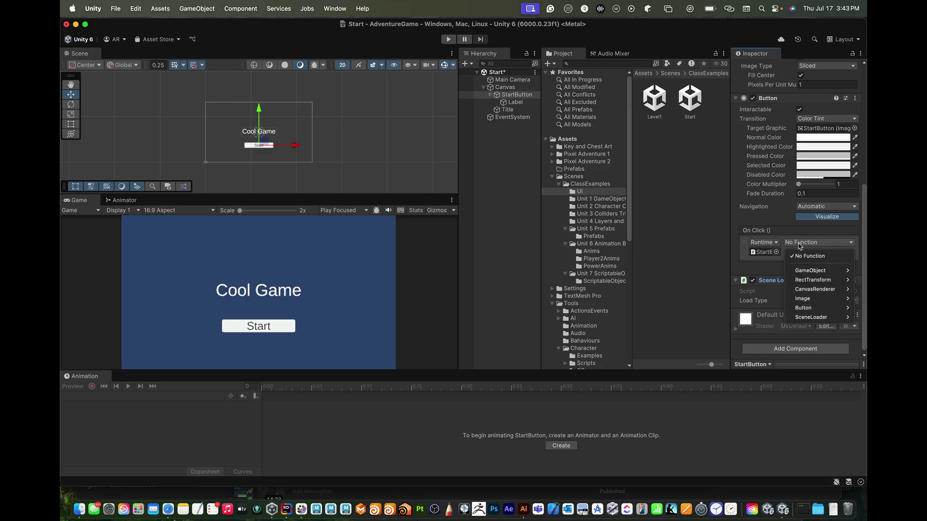
{"action": "mouse_move", "coordinate": [808, 318]}
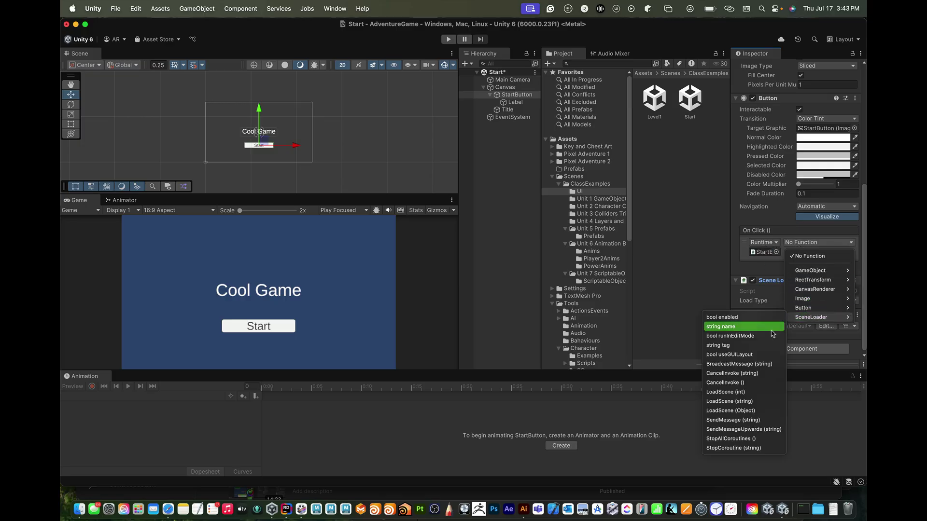
{"action": "left_click", "coordinate": [755, 402]}
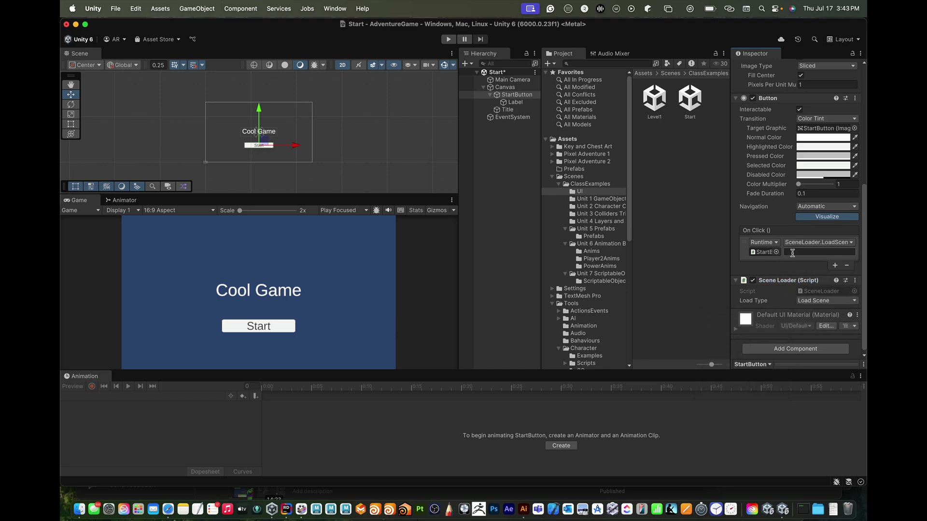
Set the On Click event's scene name to Level1 and save the Start scene.
{"action": "type", "text": "Leve"}
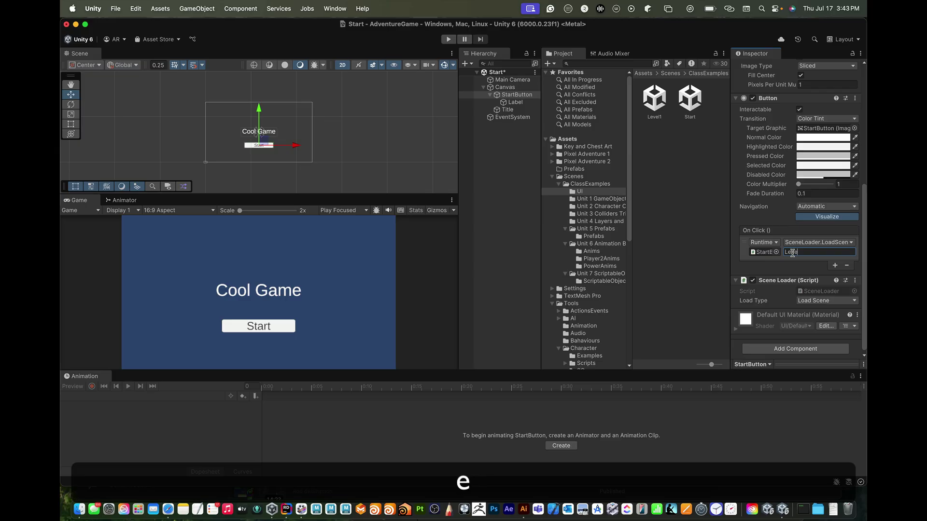
{"action": "type", "text": "l1"}
{"action": "key", "text": "Return"}
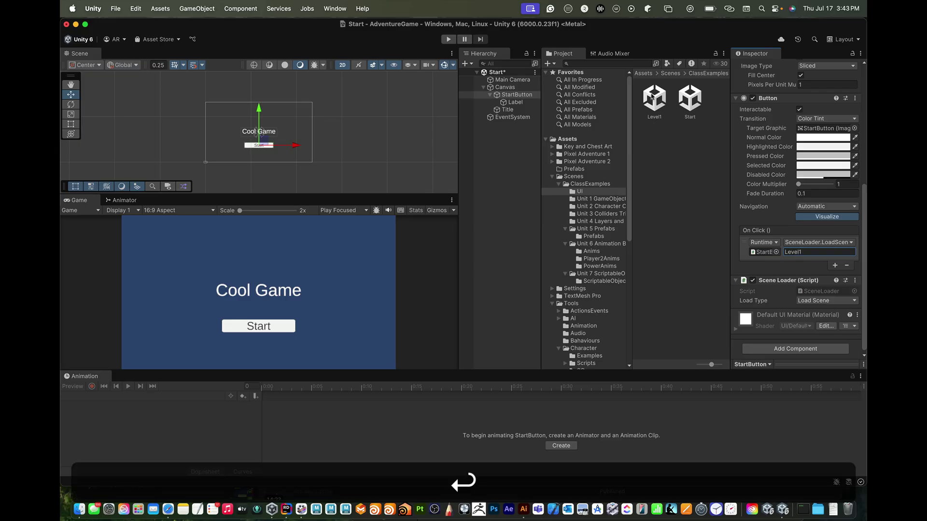
{"action": "left_click", "coordinate": [671, 205]}
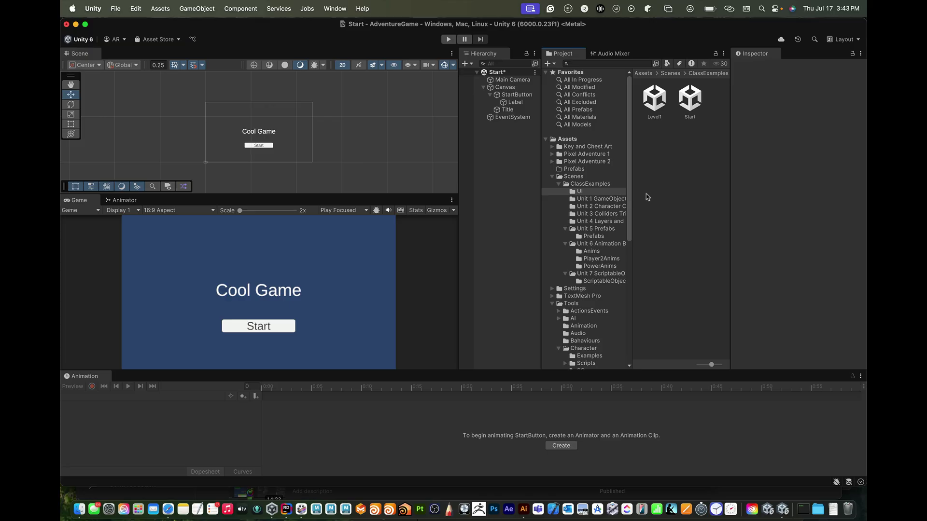
{"action": "key", "text": "super+s"}
Play-test the start screen by launching the level with its Start button and moving the character, and stop play mode.
{"action": "key", "text": "super+p"}
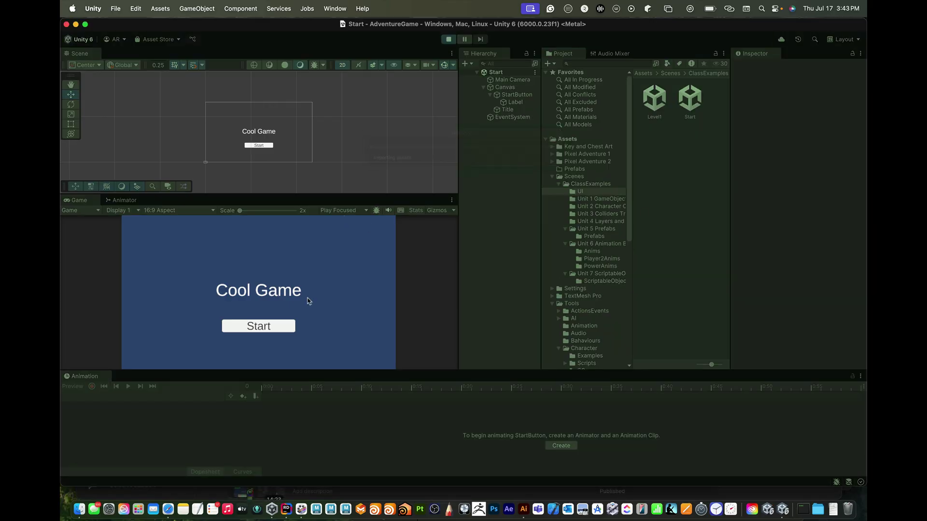
{"action": "left_click", "coordinate": [263, 328]}
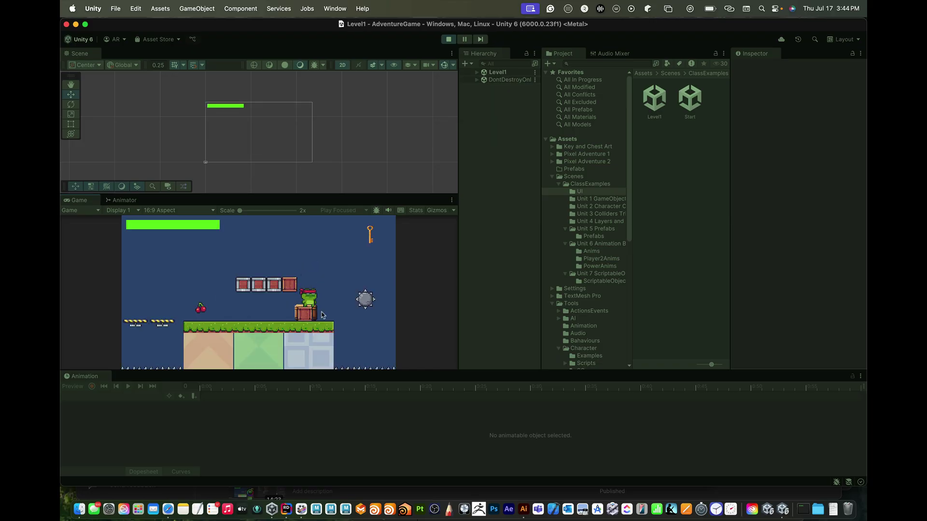
{"action": "key", "text": "Left"}
{"action": "key", "text": "Up"}
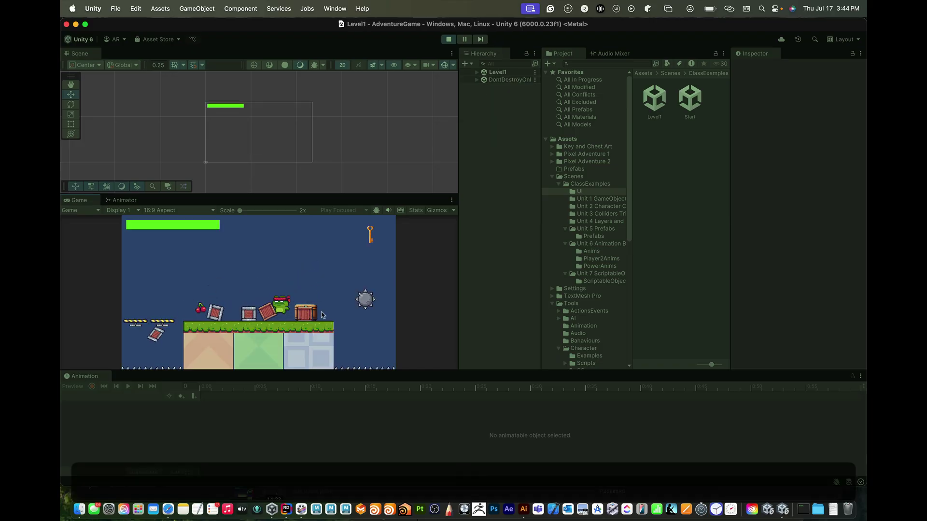
{"action": "key", "text": "Right"}
{"action": "key", "text": "super+p"}
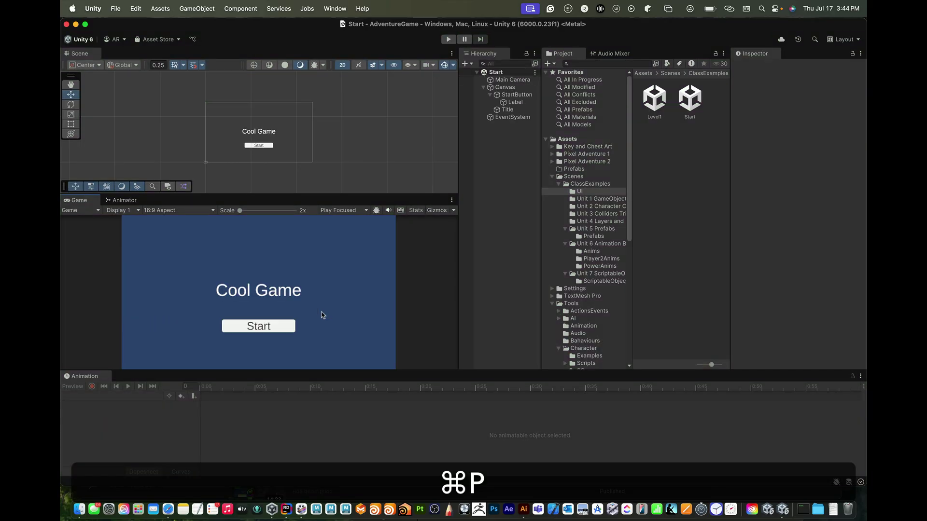